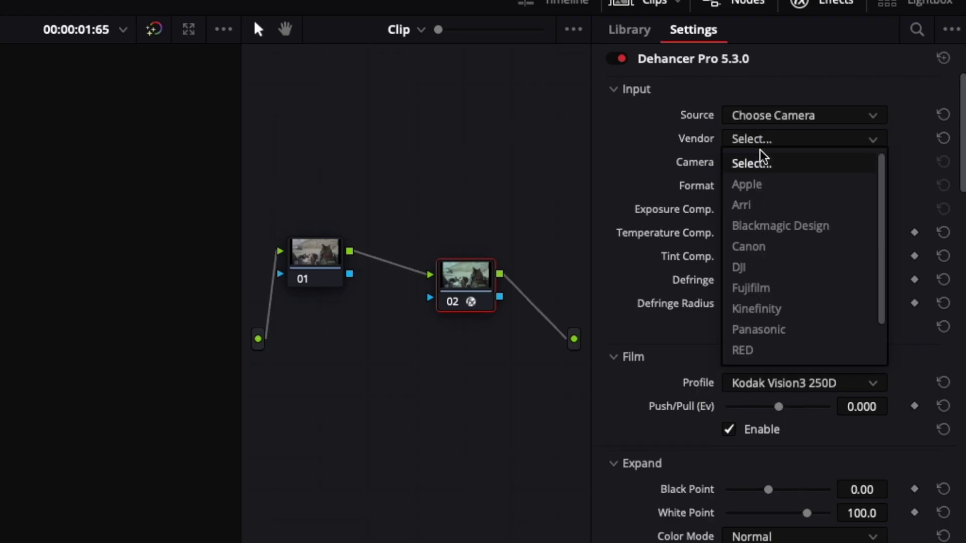
Choose the camera vendor, model and format for Dehancer Pro's Choose Camera input source.
{"action": "left_click", "coordinate": [776, 324]}
{"action": "left_click", "coordinate": [808, 162]}
{"action": "left_click", "coordinate": [765, 248]}
{"action": "left_click", "coordinate": [808, 185]}
{"action": "left_click", "coordinate": [809, 334]}
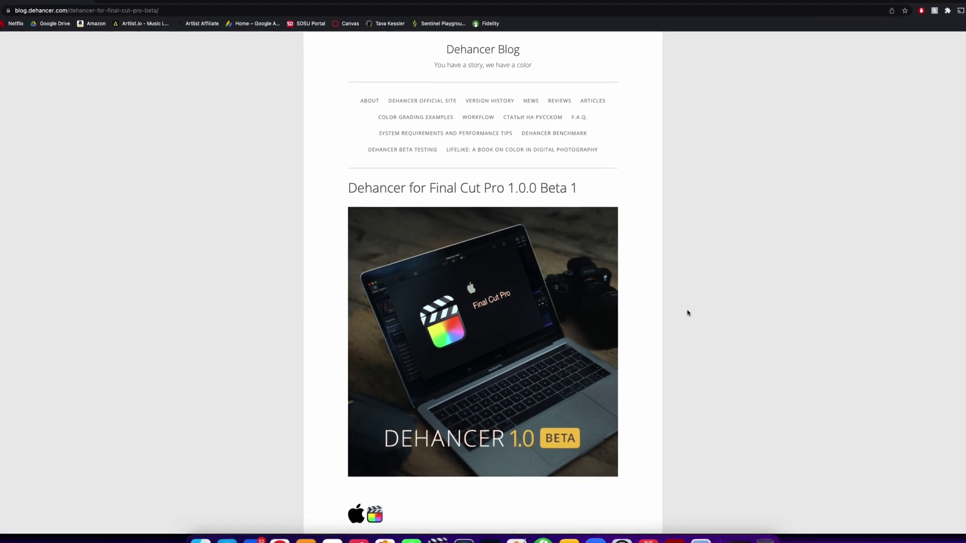
Look over the Dehancer for Final Cut Pro 1.0.0 Beta 1 blog post, including its download and system requirements.
{"action": "scroll", "coordinate": [687, 312], "scroll_direction": "down", "scroll_amount": 1}
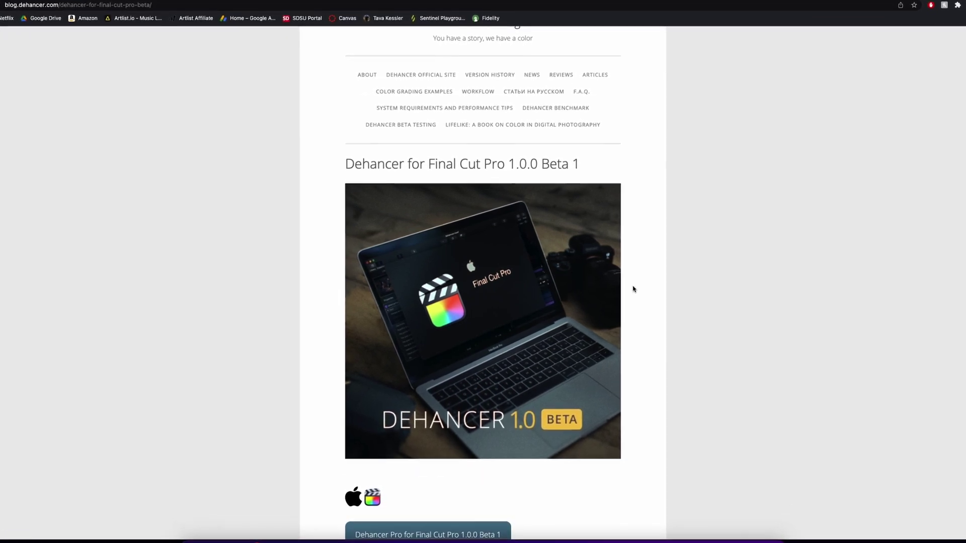
{"action": "left_click_drag", "start_coordinate": [428, 163], "coordinate": [604, 161]}
{"action": "left_click", "coordinate": [659, 196]}
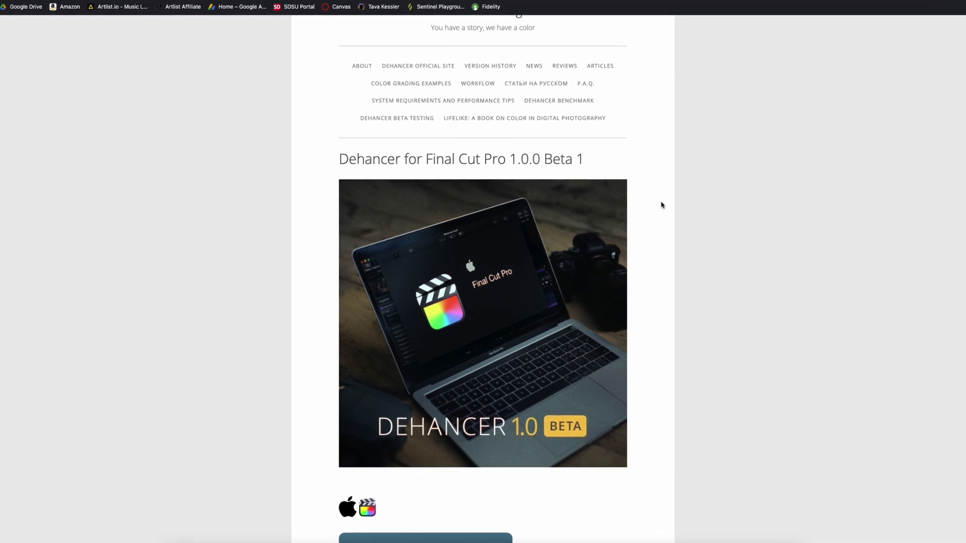
{"action": "scroll", "coordinate": [662, 200], "scroll_direction": "down", "scroll_amount": 5}
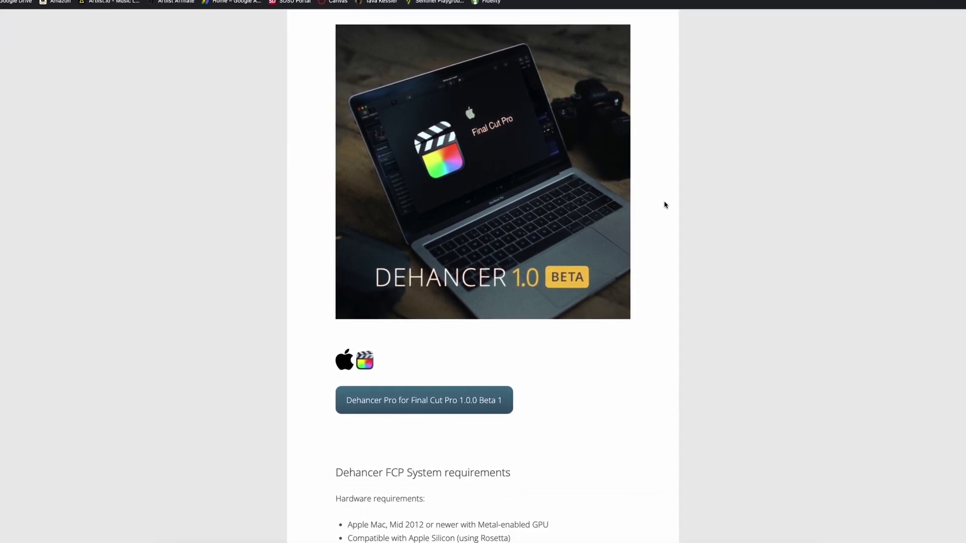
{"action": "scroll", "coordinate": [664, 204], "scroll_direction": "down", "scroll_amount": 2}
{"action": "scroll", "coordinate": [667, 204], "scroll_direction": "up", "scroll_amount": 3}
{"action": "scroll", "coordinate": [669, 204], "scroll_direction": "up", "scroll_amount": 2}
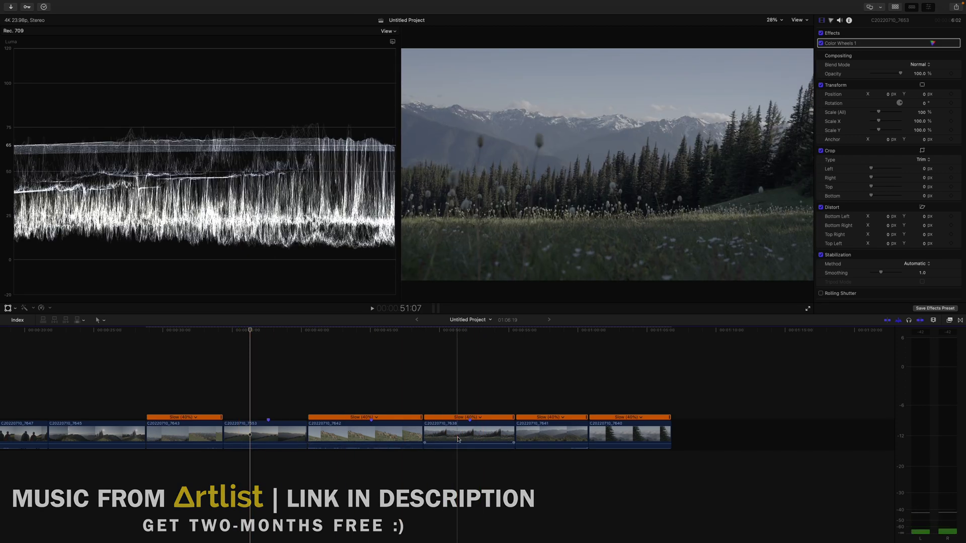
In Final Cut Pro, place an Adjustment Layer title above clip C20220710_7653 and extend it to the end of clip C20220710_7638.
{"action": "left_click", "coordinate": [896, 7]}
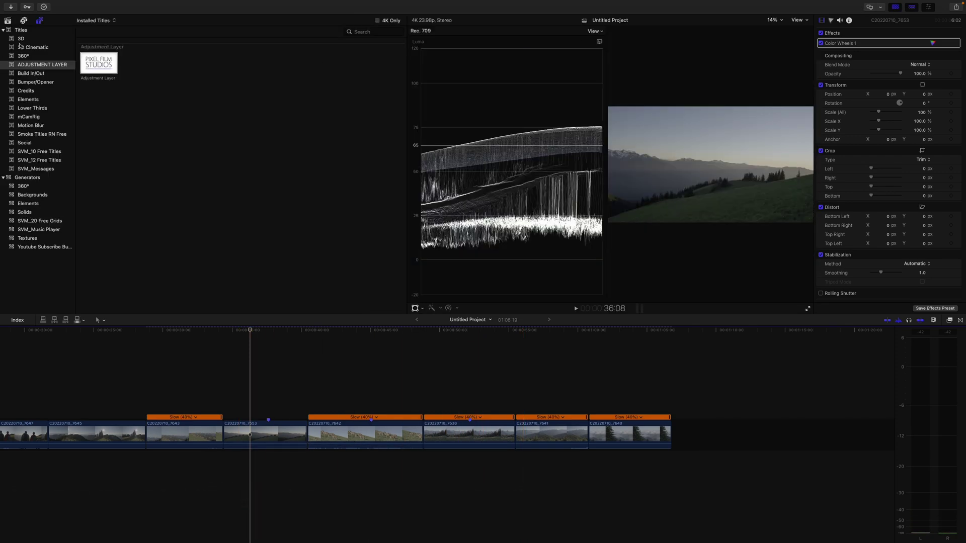
{"action": "left_click_drag", "start_coordinate": [107, 69], "coordinate": [226, 408]}
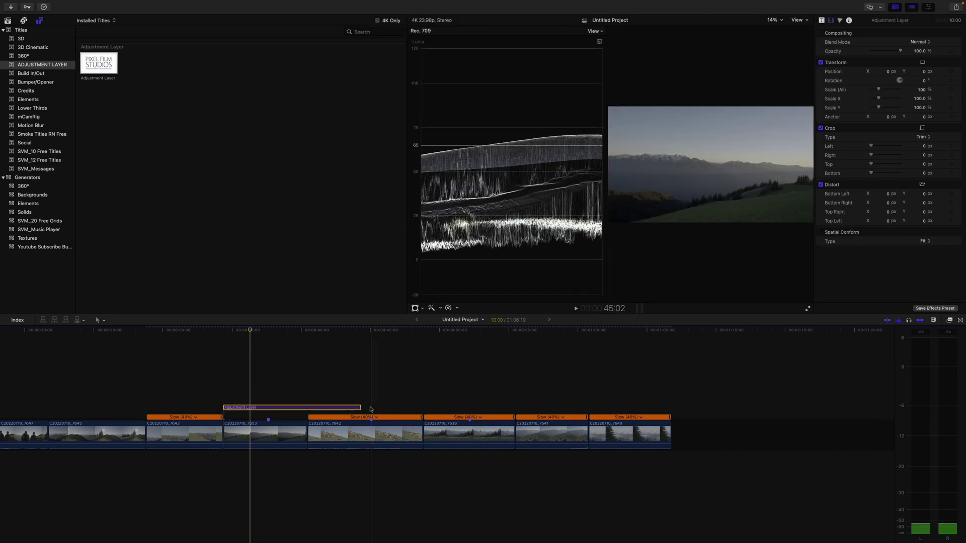
{"action": "left_click_drag", "start_coordinate": [361, 407], "coordinate": [513, 407]}
{"action": "left_click", "coordinate": [896, 7]}
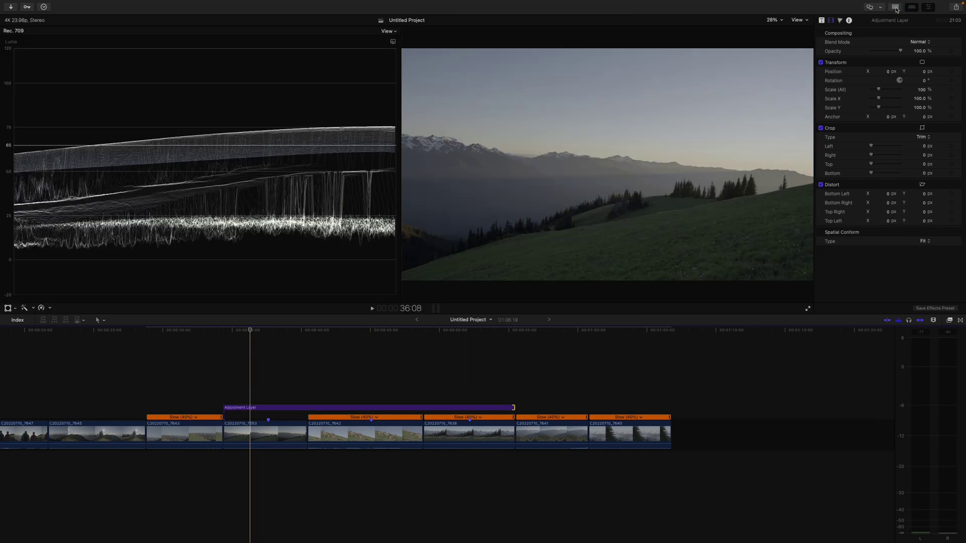
Apply the Dehancer Pro effect from the Film Emulation category to the adjustment layer.
{"action": "left_click", "coordinate": [317, 407]}
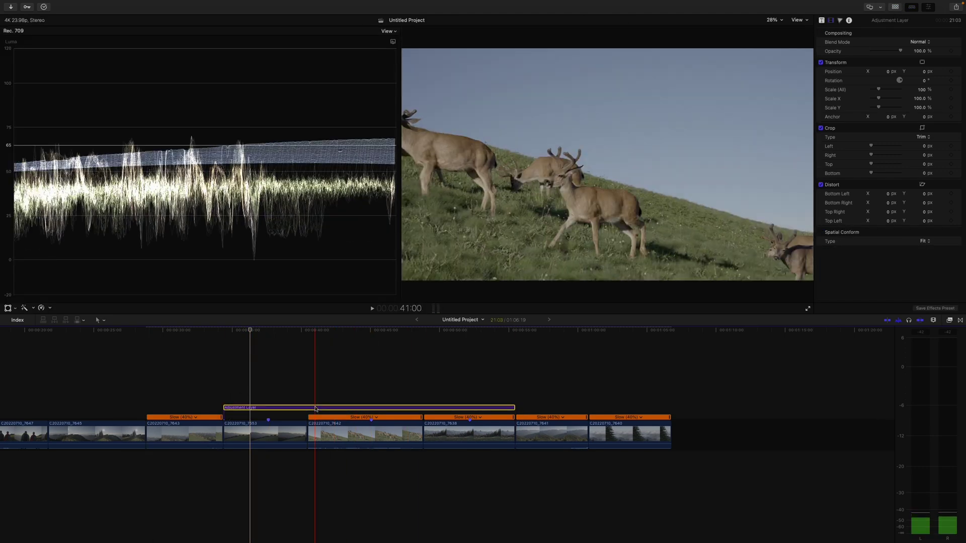
{"action": "key", "text": "super+equal"}
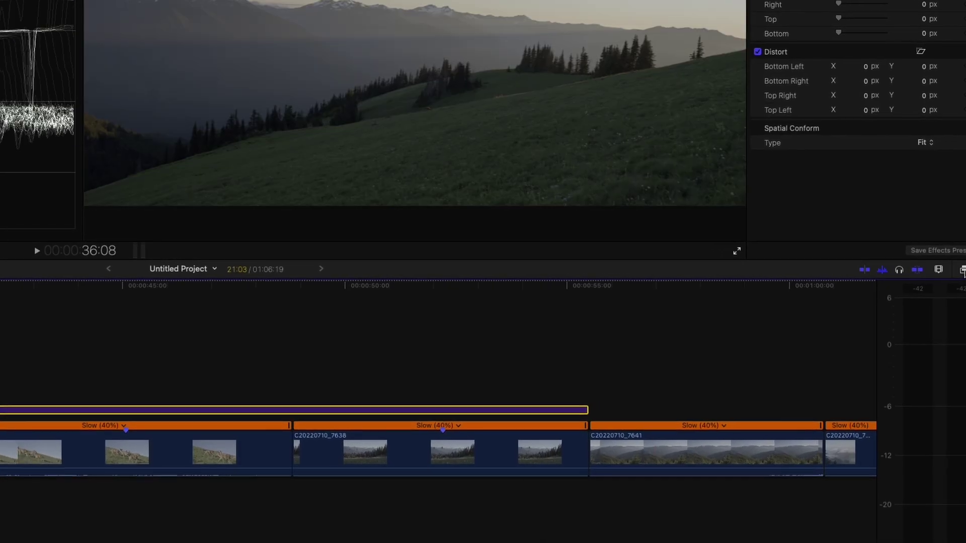
{"action": "left_click", "coordinate": [961, 270]}
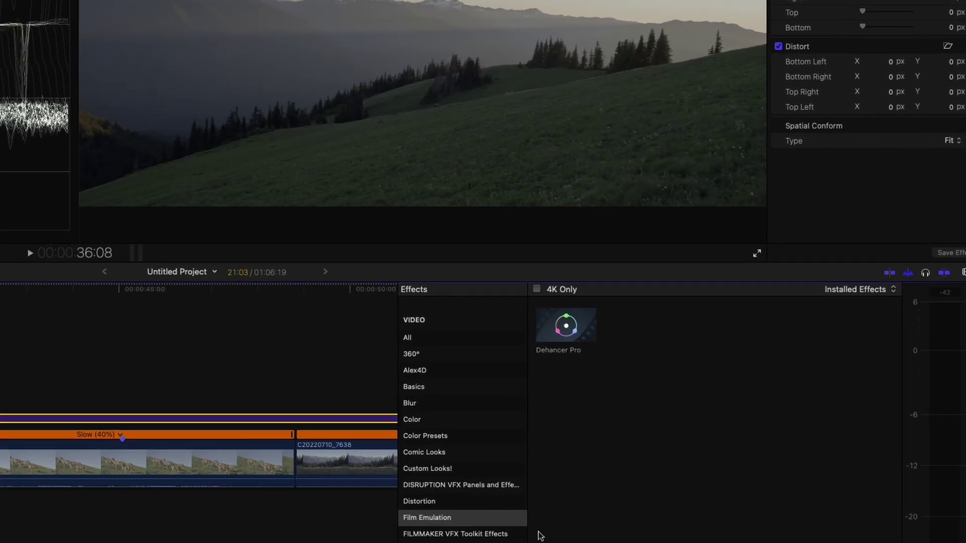
{"action": "left_click", "coordinate": [442, 517]}
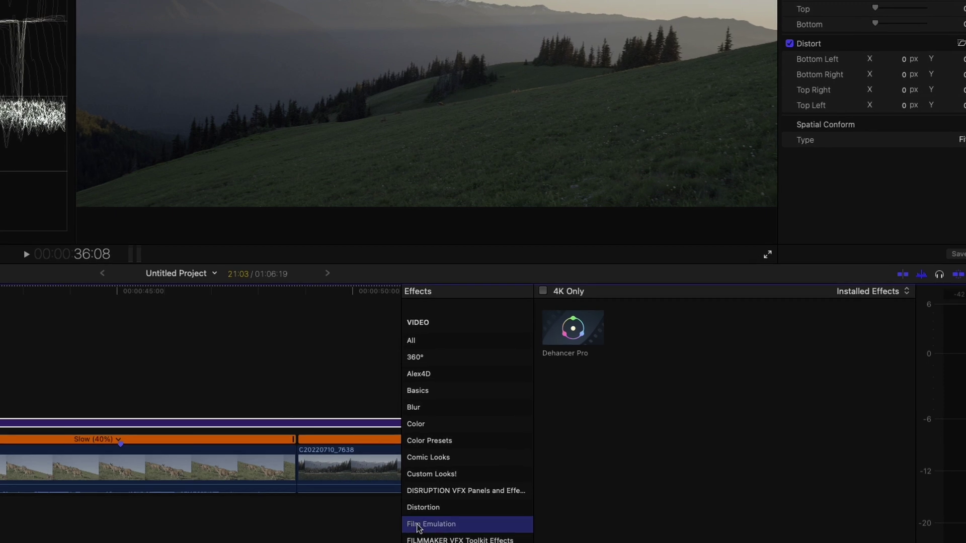
{"action": "left_click", "coordinate": [568, 327]}
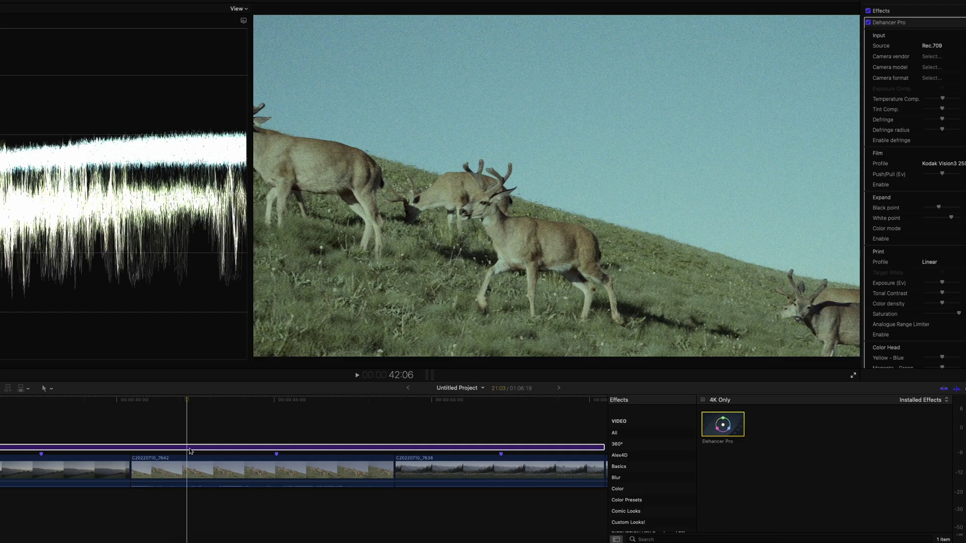
Set the adjustment layer's Dehancer input source to Choose Camera with Sony, Alpha 7S III and S-Log3 S-Gamut3.Cine ISO 640.
{"action": "left_click", "coordinate": [190, 449]}
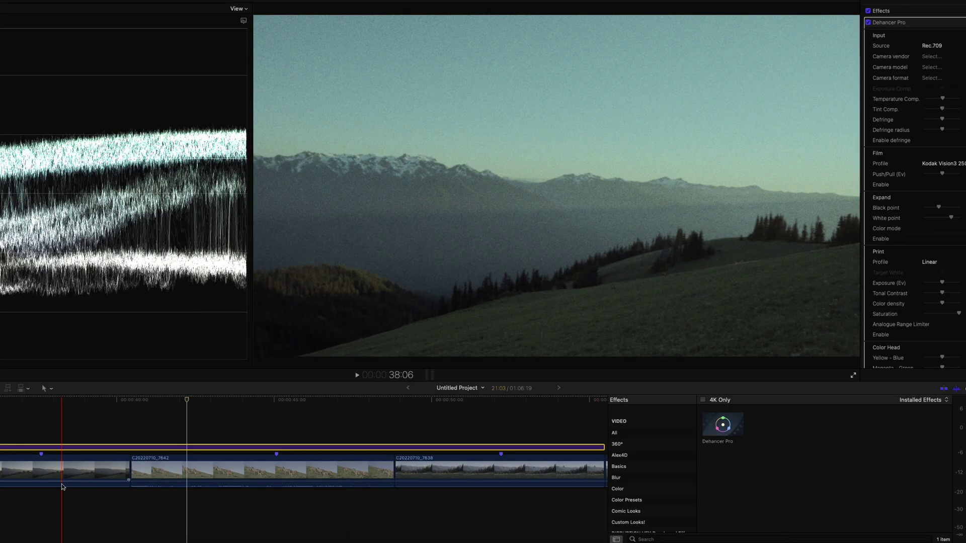
{"action": "left_click", "coordinate": [76, 428]}
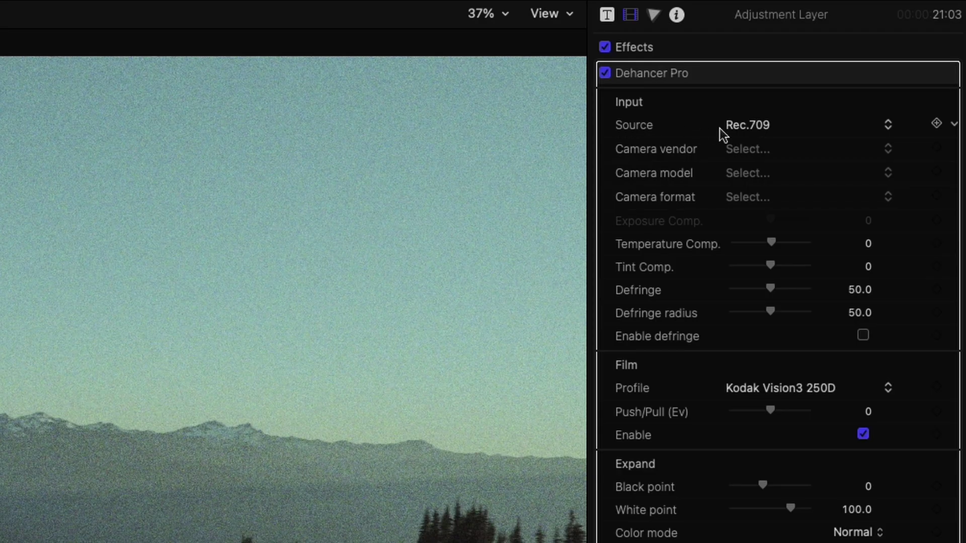
{"action": "left_click", "coordinate": [747, 128]}
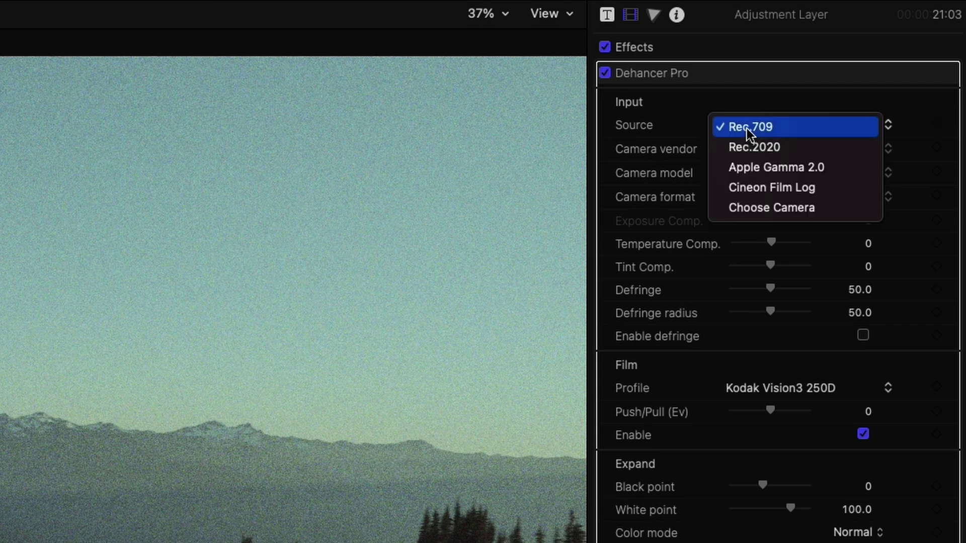
{"action": "left_click", "coordinate": [764, 212]}
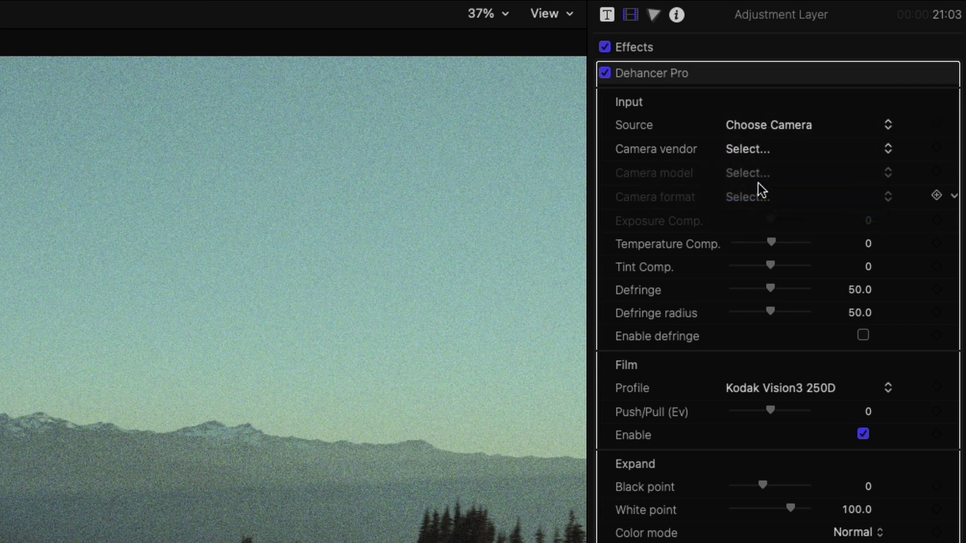
{"action": "left_click", "coordinate": [746, 151]}
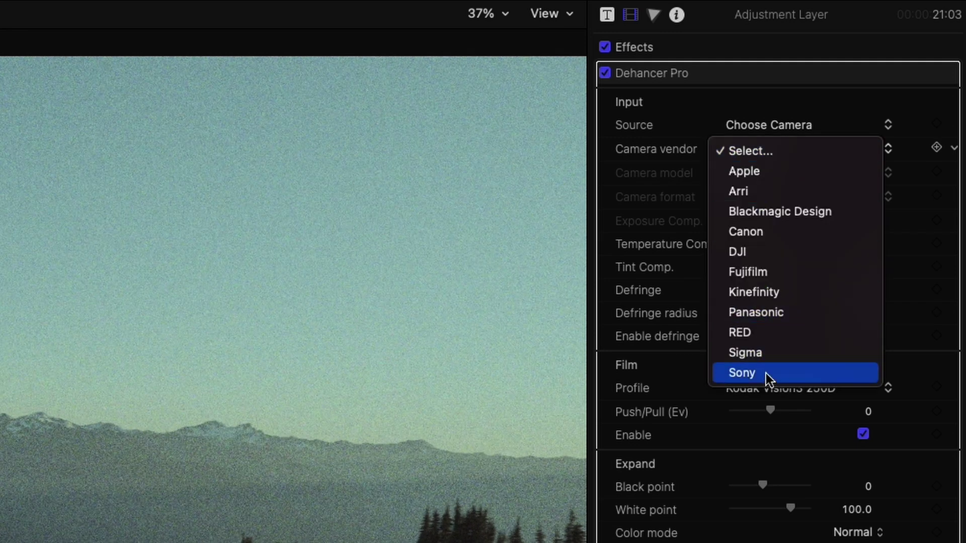
{"action": "left_click", "coordinate": [766, 374]}
{"action": "left_click", "coordinate": [745, 177]}
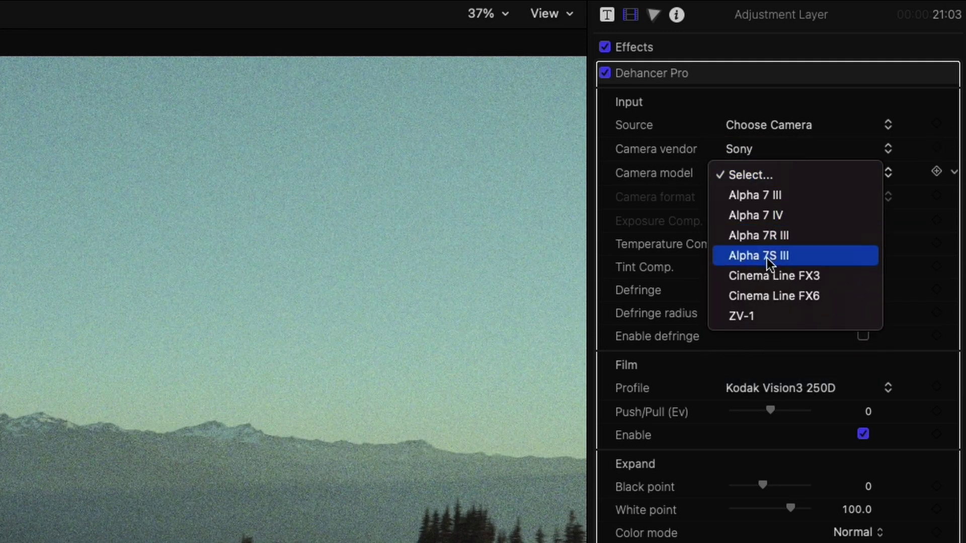
{"action": "left_click", "coordinate": [767, 258]}
{"action": "left_click", "coordinate": [748, 199]}
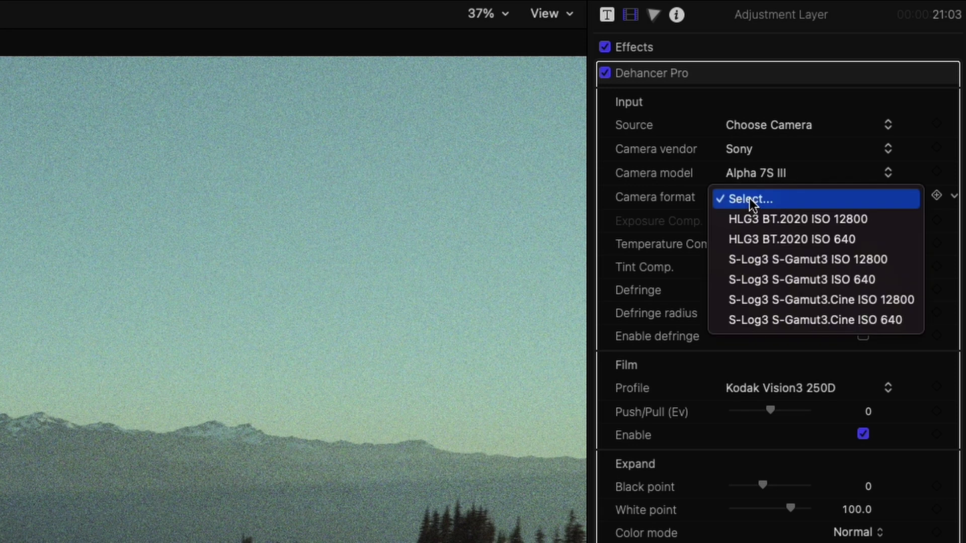
{"action": "left_click", "coordinate": [770, 317]}
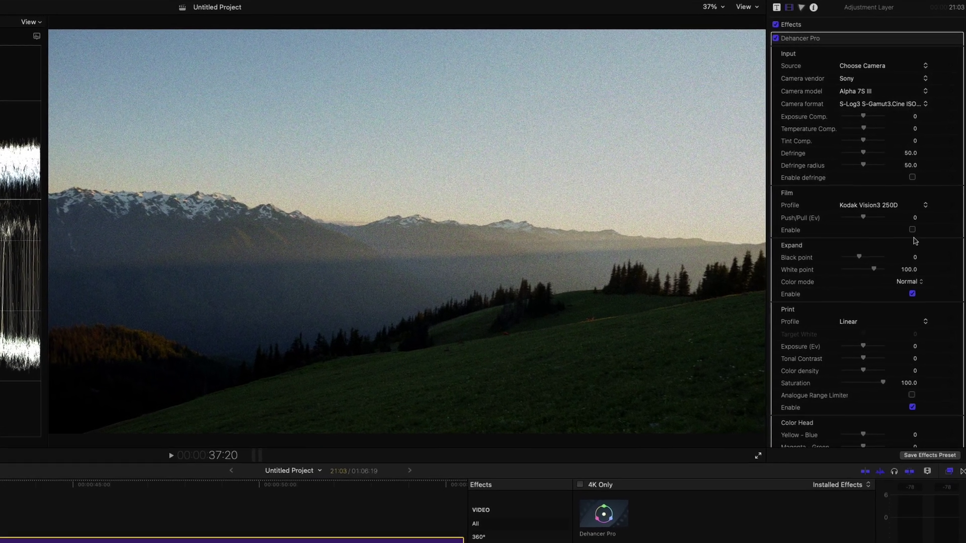
Enable the Film section and try the Kodak Portra 400 and Kodak Vision3 50D profiles.
{"action": "left_click", "coordinate": [913, 226]}
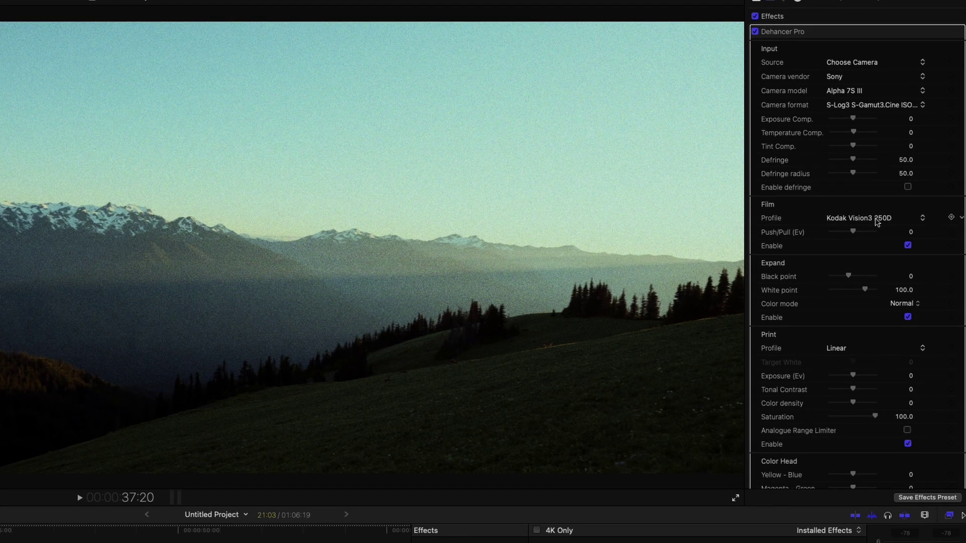
{"action": "left_click", "coordinate": [868, 232]}
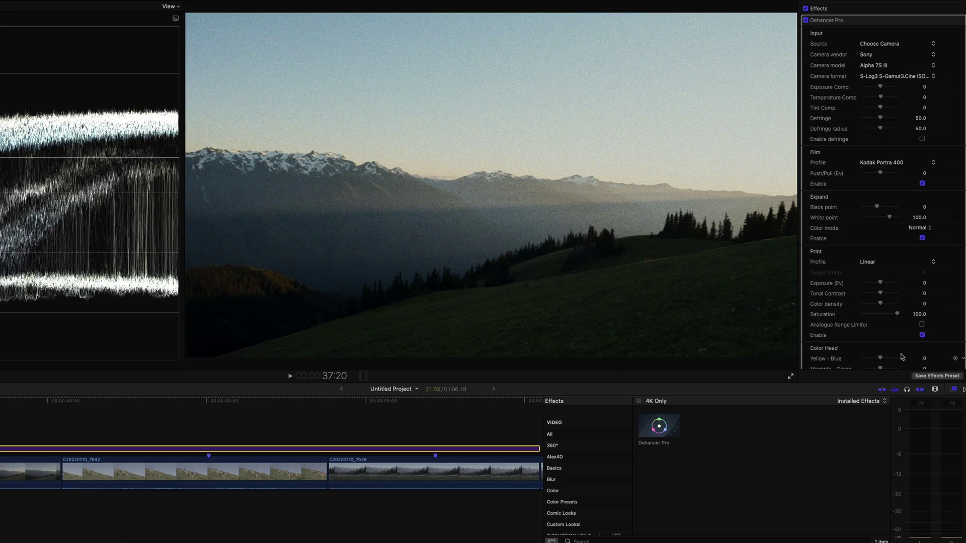
{"action": "left_click", "coordinate": [885, 163]}
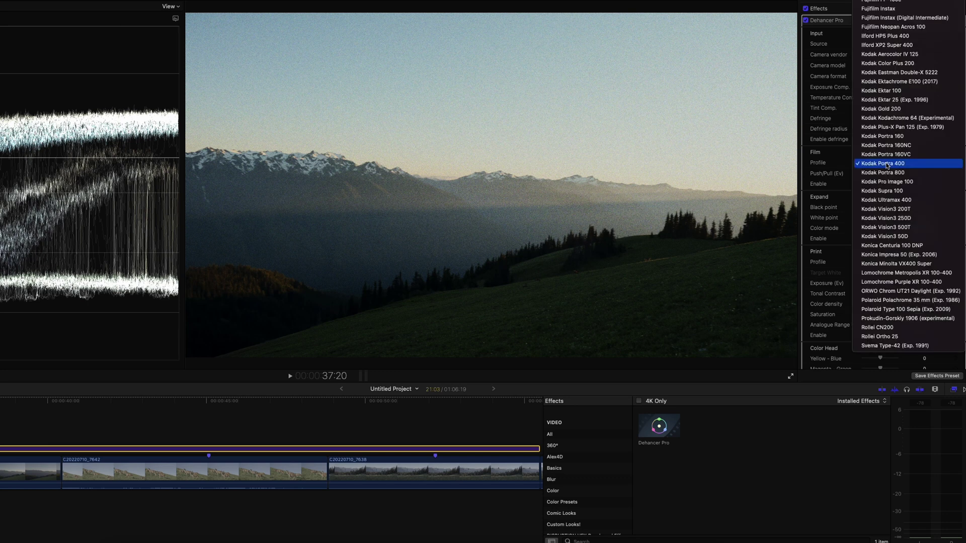
{"action": "left_click", "coordinate": [896, 236]}
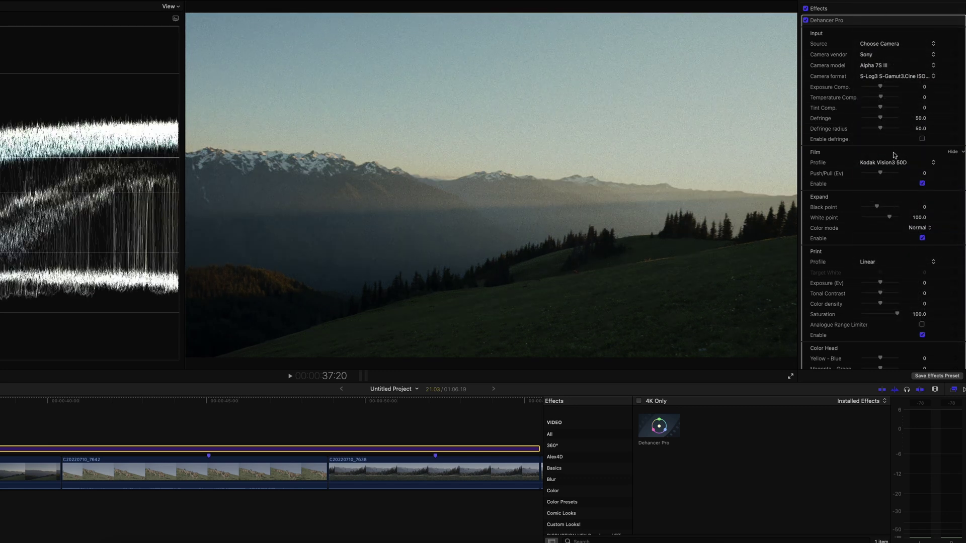
Set the film profile to Fujicolor C200.
{"action": "left_click", "coordinate": [896, 163]}
{"action": "scroll", "coordinate": [899, 171], "scroll_direction": "up", "scroll_amount": 10}
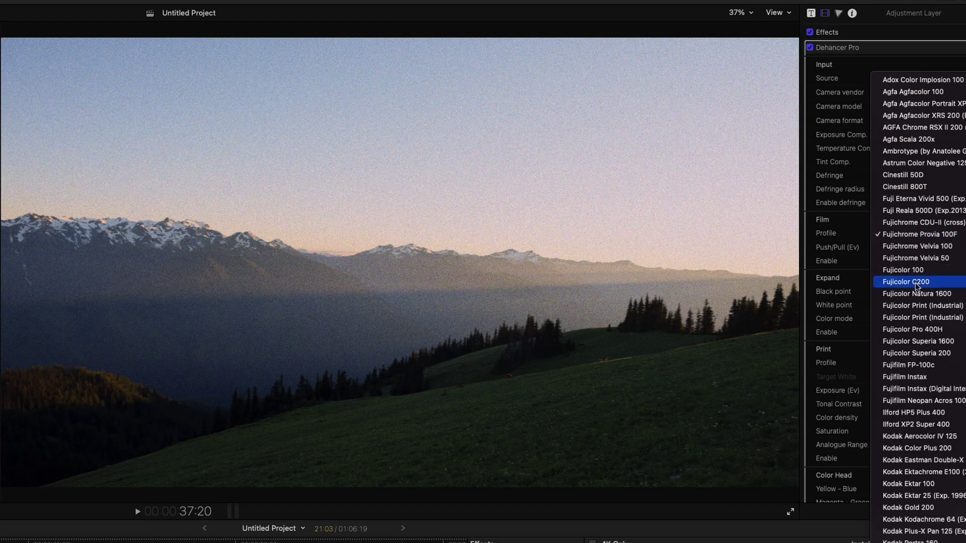
{"action": "left_click", "coordinate": [915, 282]}
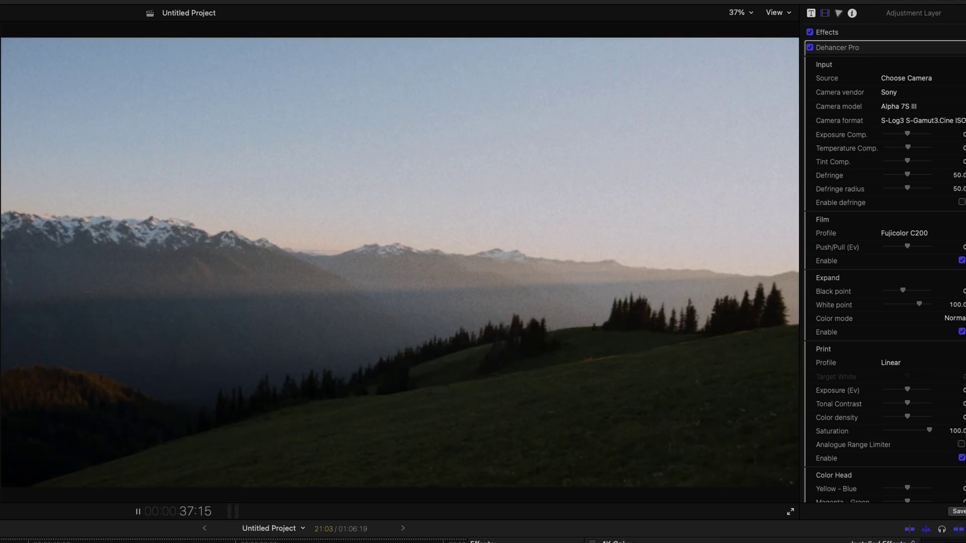
Preview the clip in playback, and try the film Push/Pull at -2 before returning it to about -0.01.
{"action": "key", "text": "space"}
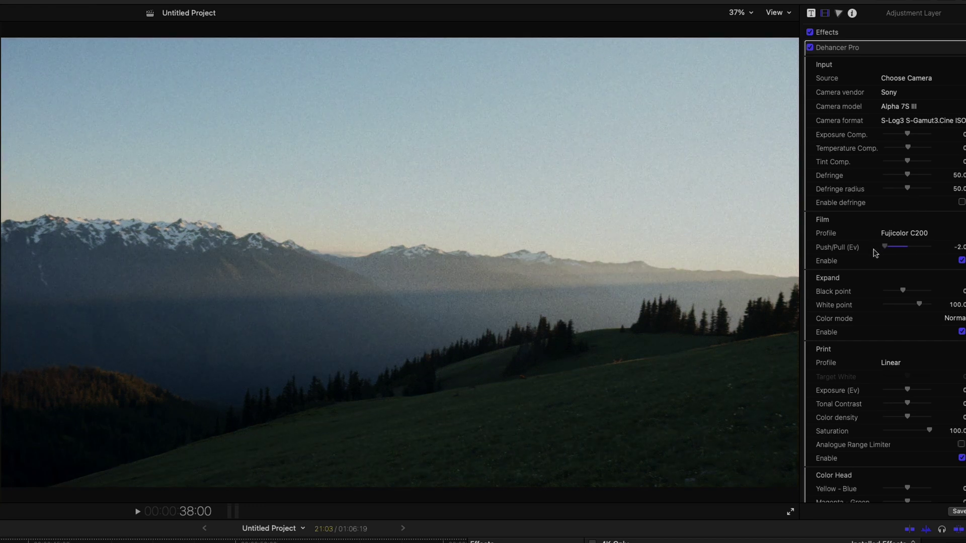
{"action": "left_click_drag", "start_coordinate": [928, 254], "coordinate": [875, 255]}
{"action": "scroll", "coordinate": [924, 271], "scroll_direction": "down", "scroll_amount": 2}
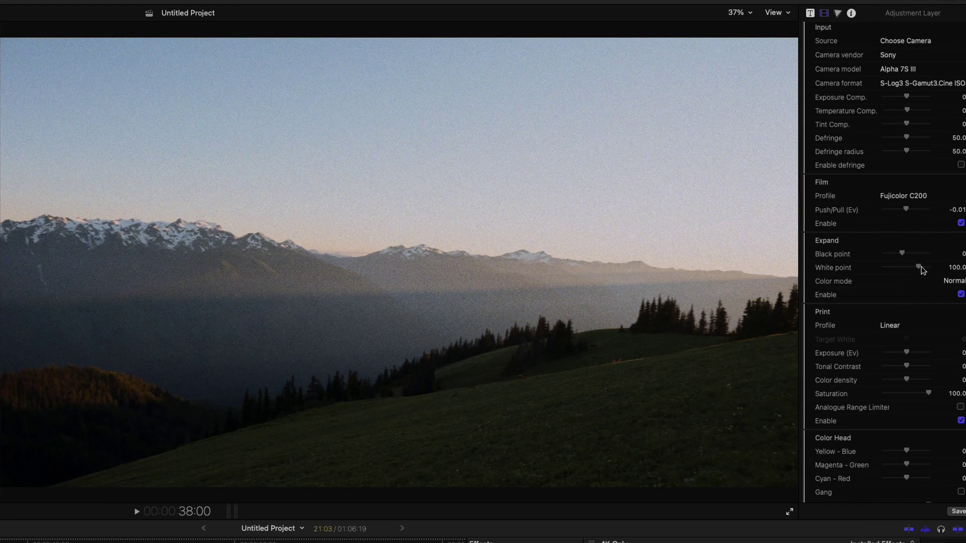
Look through the Expand, Print, Color Head, Film Grain and Halation settings, and view the meadow shot at 100% zoom.
{"action": "scroll", "coordinate": [913, 271], "scroll_direction": "down", "scroll_amount": 4}
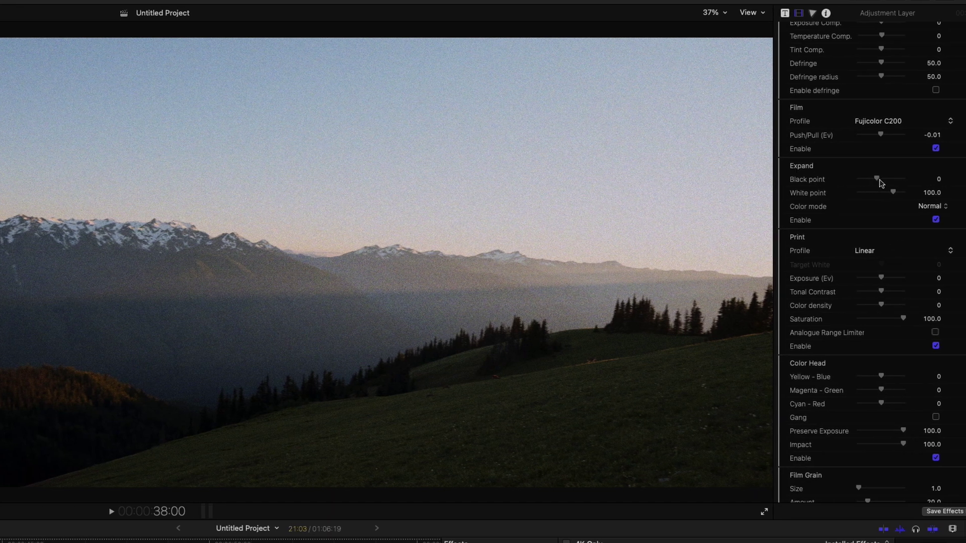
{"action": "scroll", "coordinate": [817, 194], "scroll_direction": "down", "scroll_amount": 8}
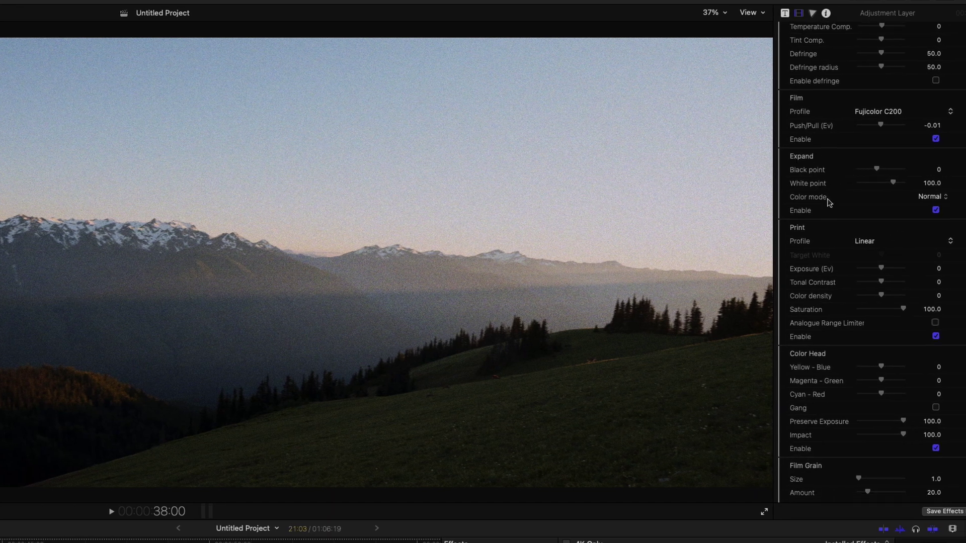
{"action": "scroll", "coordinate": [827, 241], "scroll_direction": "down", "scroll_amount": 1}
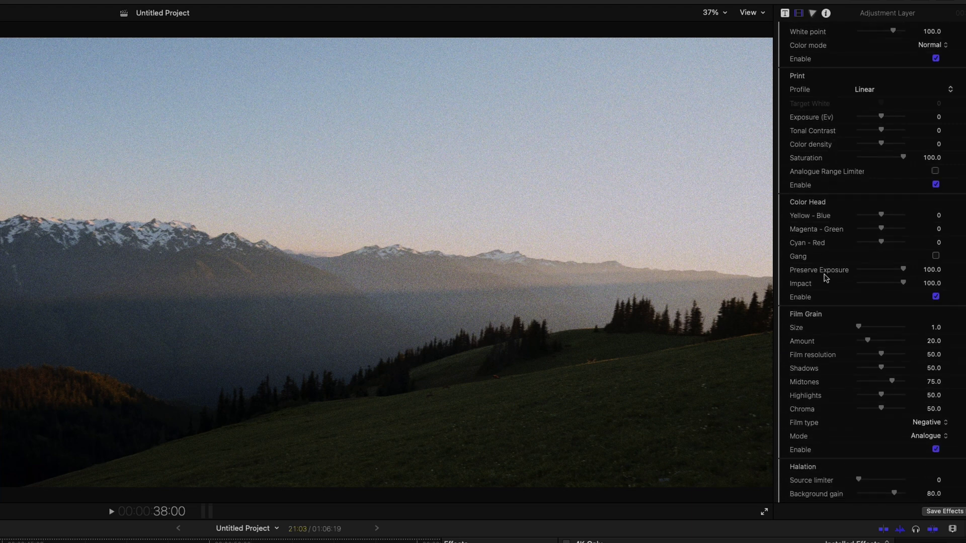
{"action": "scroll", "coordinate": [825, 274], "scroll_direction": "down", "scroll_amount": 1}
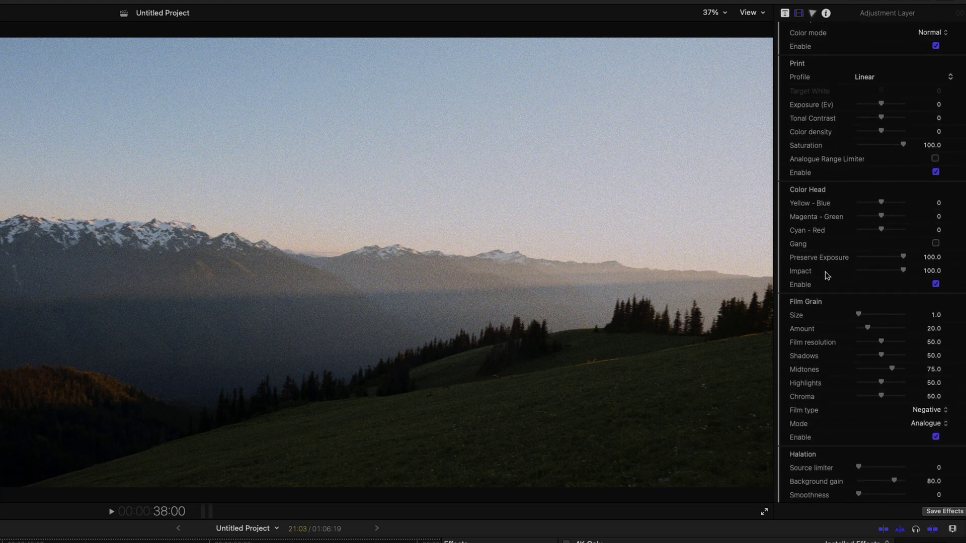
{"action": "scroll", "coordinate": [826, 276], "scroll_direction": "down", "scroll_amount": 7}
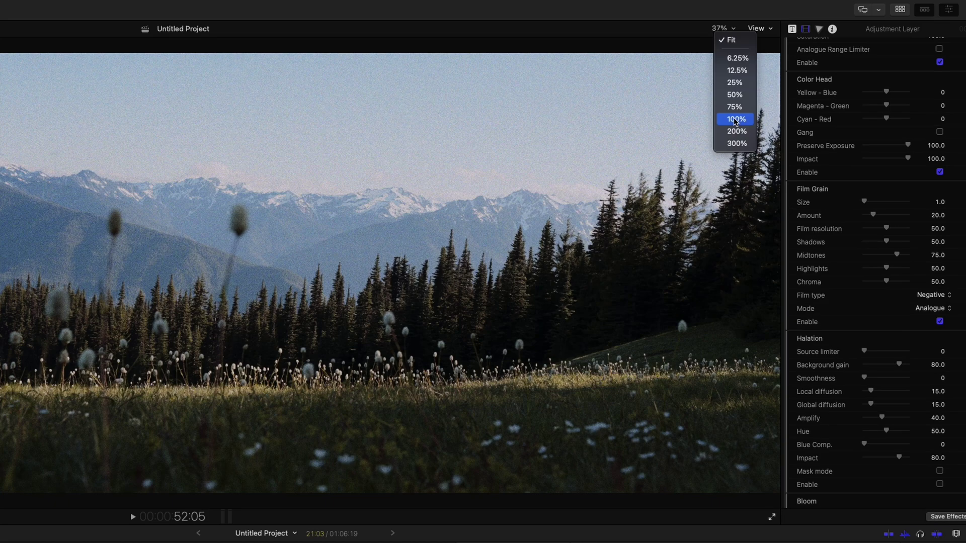
{"action": "left_click", "coordinate": [733, 118]}
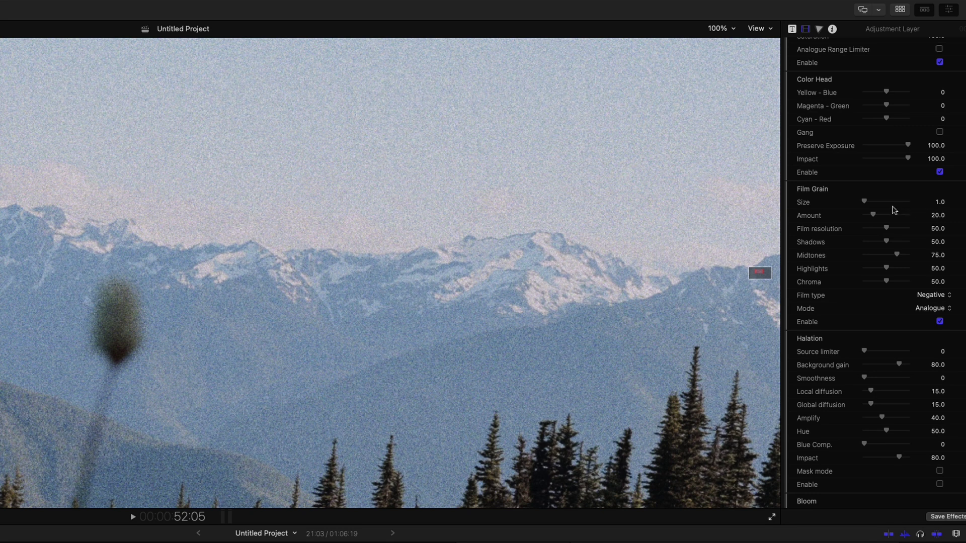
Set the Film Grain amount to 19, film resolution to 55 and midtones to 73.
{"action": "mouse_move", "coordinate": [865, 204]}
{"action": "left_mouse_down"}
{"action": "mouse_move", "coordinate": [897, 205]}
{"action": "mouse_move", "coordinate": [846, 205]}
{"action": "mouse_move", "coordinate": [905, 219]}
{"action": "mouse_move", "coordinate": [874, 219]}
{"action": "left_mouse_up"}
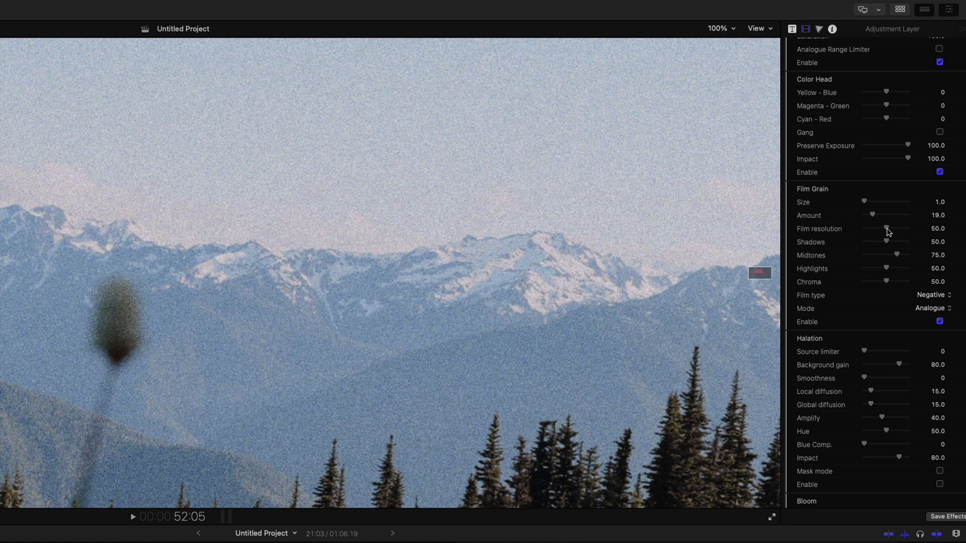
{"action": "left_click_drag", "start_coordinate": [888, 231], "coordinate": [941, 231]}
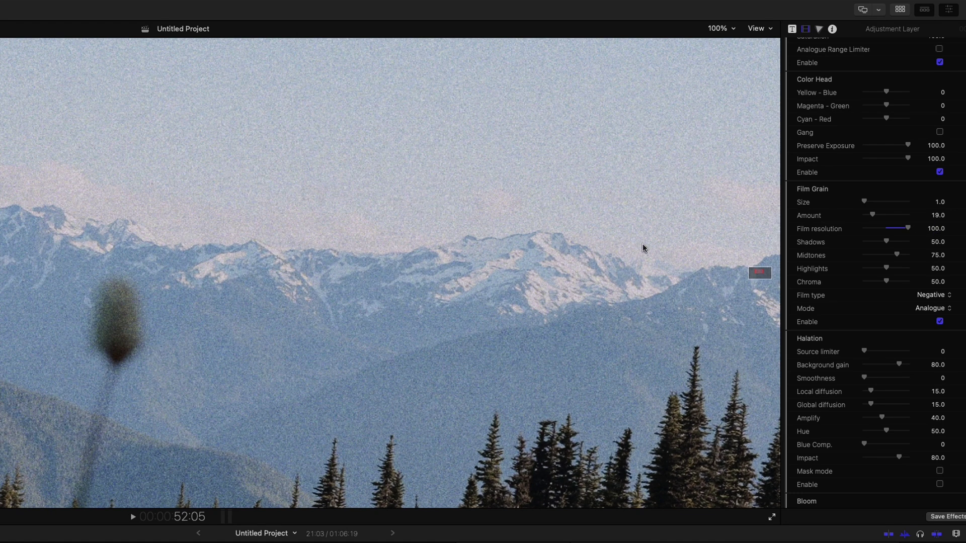
{"action": "left_click_drag", "start_coordinate": [867, 232], "coordinate": [888, 232]}
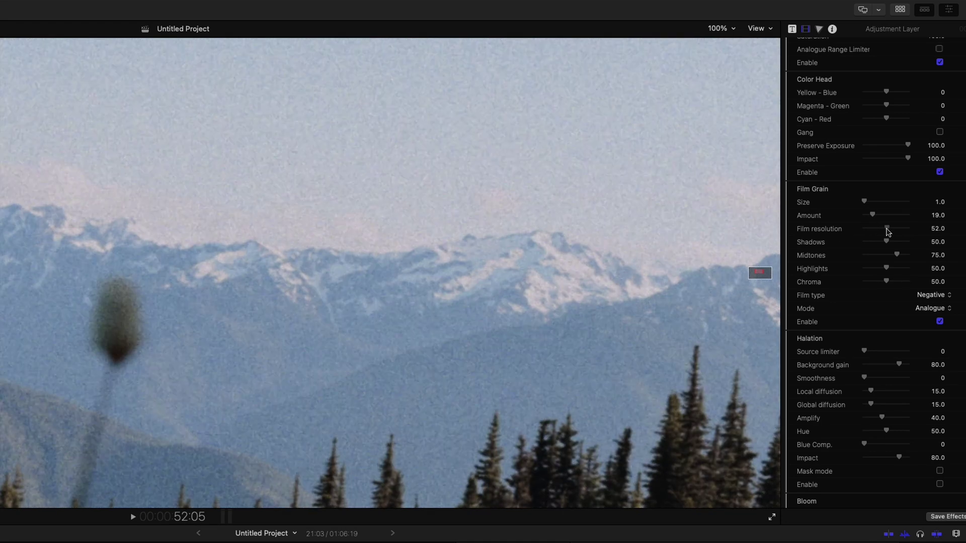
{"action": "scroll", "coordinate": [835, 235], "scroll_direction": "down", "scroll_amount": 2}
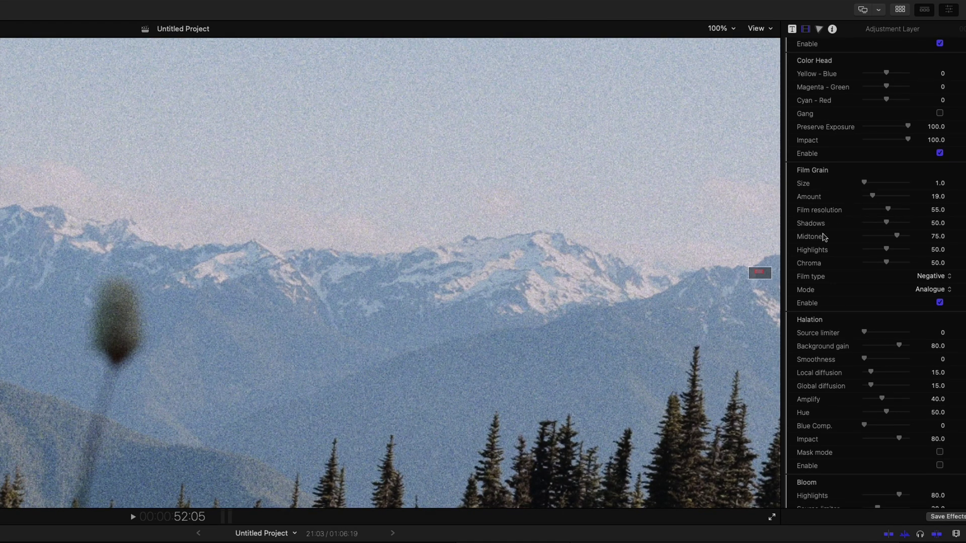
{"action": "left_click_drag", "start_coordinate": [900, 237], "coordinate": [875, 239]}
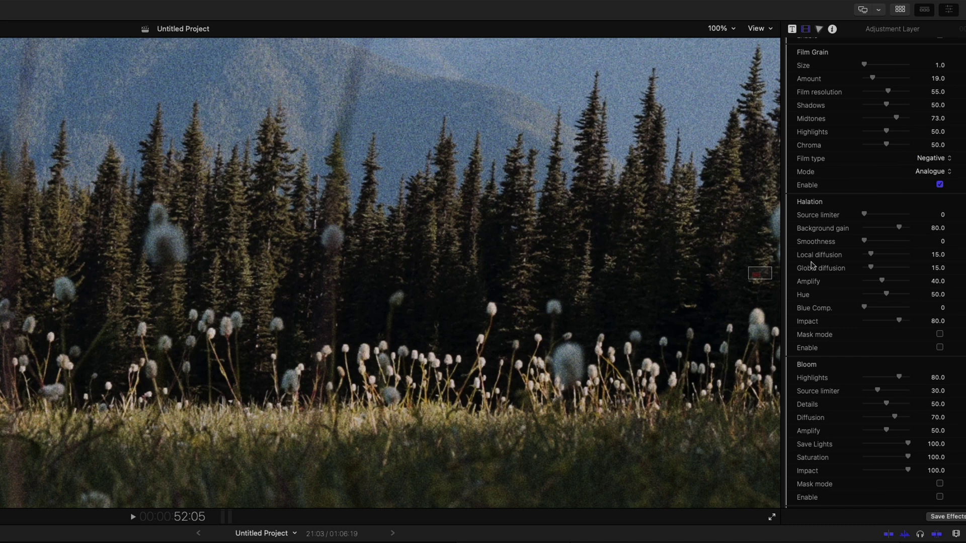
Enable Halation and inspect its mask around the flowers and trees while trying Local diffusion at 68.
{"action": "left_click", "coordinate": [938, 348]}
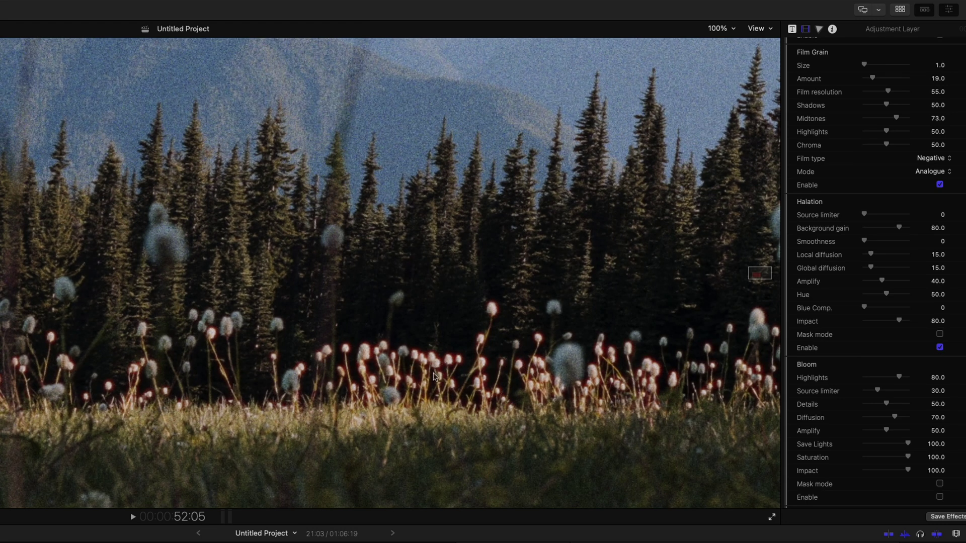
{"action": "left_click_drag", "start_coordinate": [757, 275], "coordinate": [759, 272]}
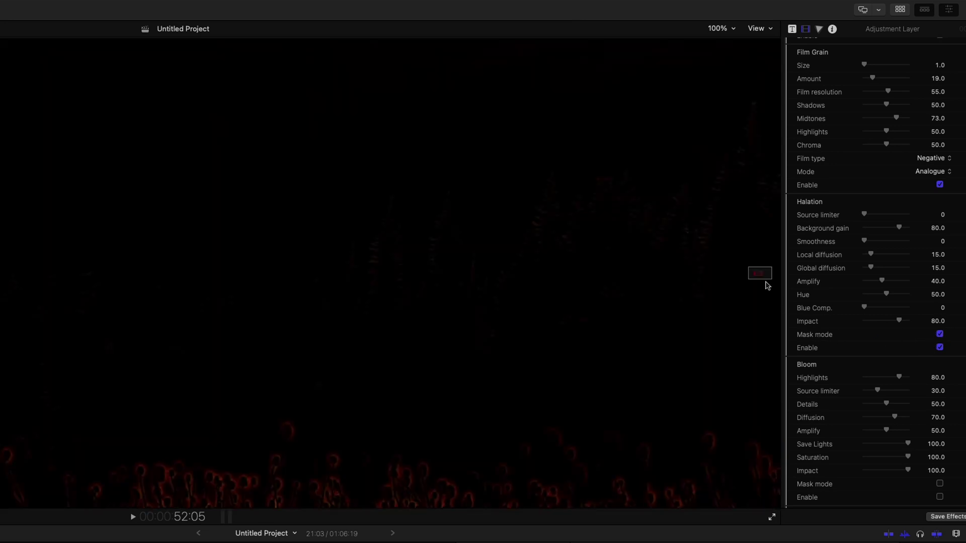
{"action": "left_click_drag", "start_coordinate": [760, 275], "coordinate": [771, 274]}
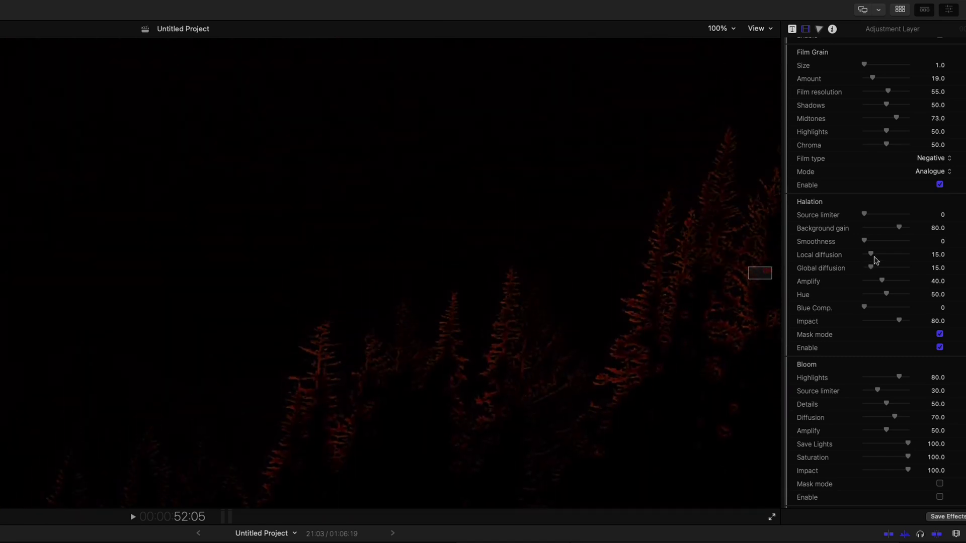
{"action": "left_click_drag", "start_coordinate": [873, 257], "coordinate": [897, 259]}
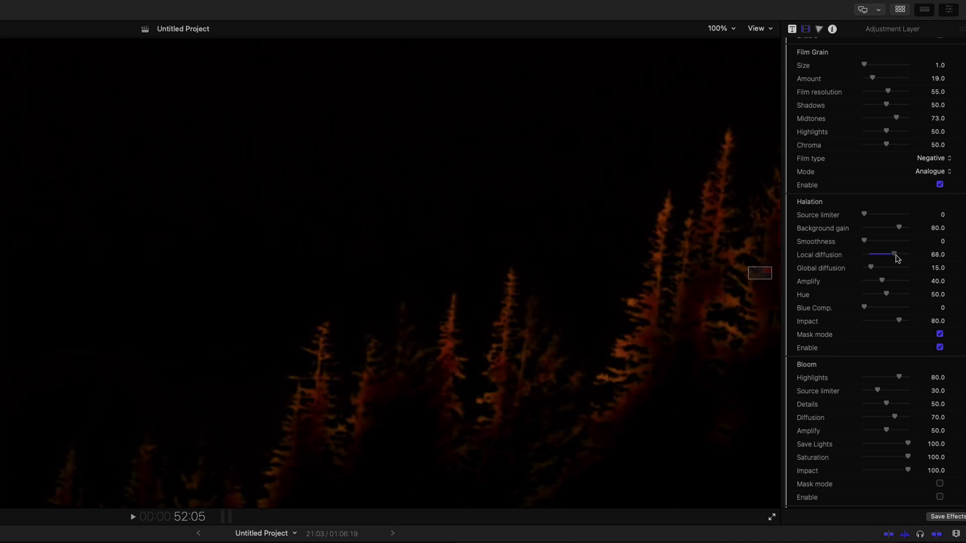
{"action": "left_click", "coordinate": [938, 335]}
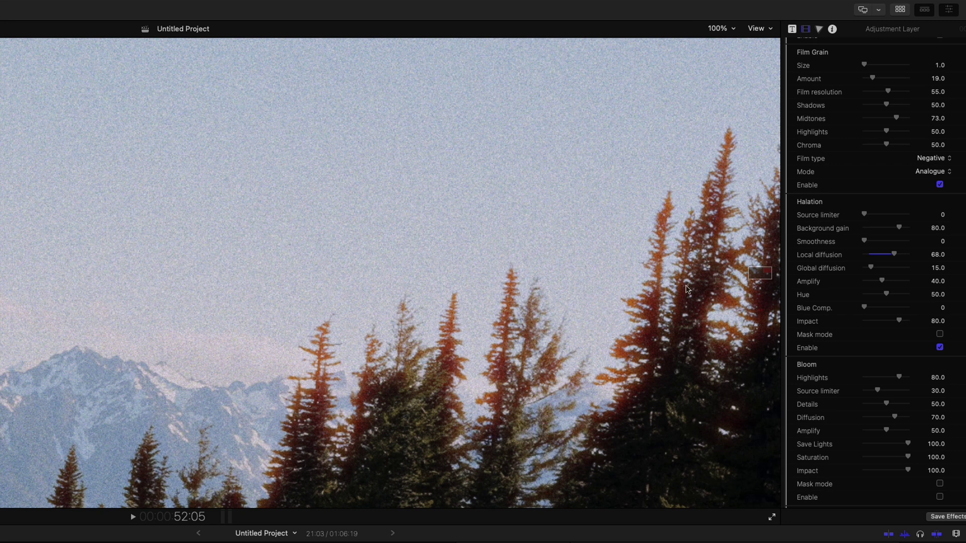
Set Halation's Local diffusion to 16, Amplify to 29 and Hue to 33.
{"action": "left_click_drag", "start_coordinate": [894, 254], "coordinate": [871, 254]}
{"action": "left_click_drag", "start_coordinate": [887, 294], "coordinate": [875, 294]}
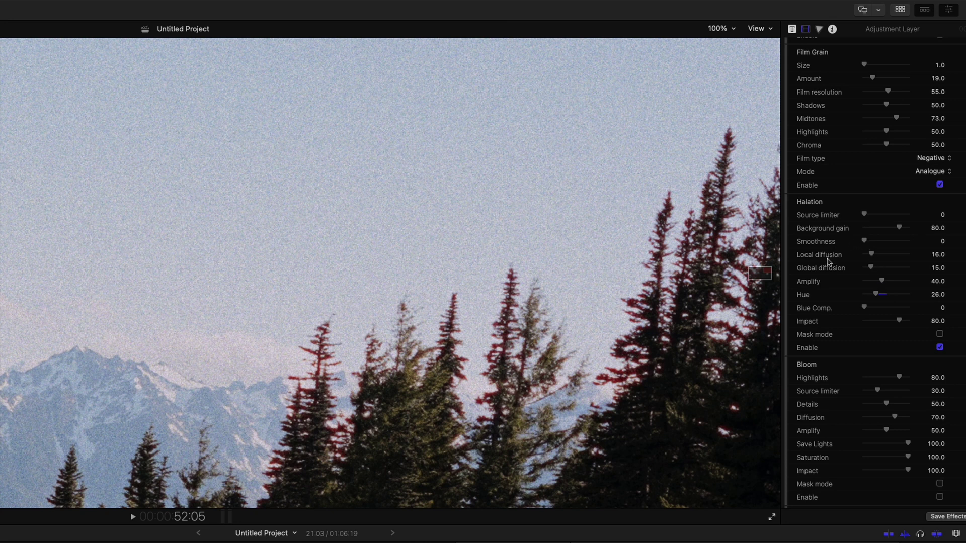
{"action": "mouse_move", "coordinate": [877, 295]}
{"action": "left_mouse_down"}
{"action": "mouse_move", "coordinate": [925, 298]}
{"action": "mouse_move", "coordinate": [879, 297]}
{"action": "left_mouse_up"}
{"action": "left_click_drag", "start_coordinate": [765, 272], "coordinate": [756, 272]}
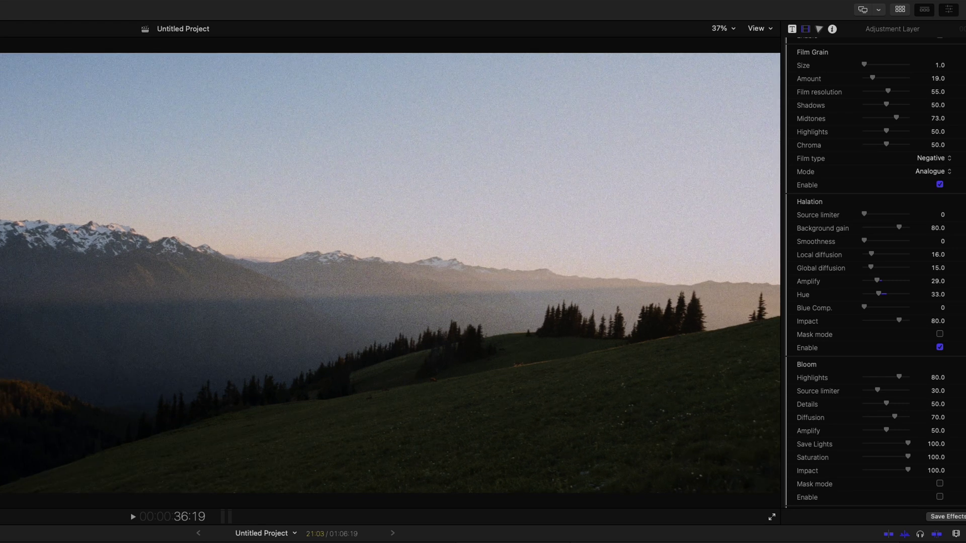
Enable Bloom, check its effect in mask mode, and set its Amplify to 26.
{"action": "scroll", "coordinate": [825, 245], "scroll_direction": "down", "scroll_amount": 5}
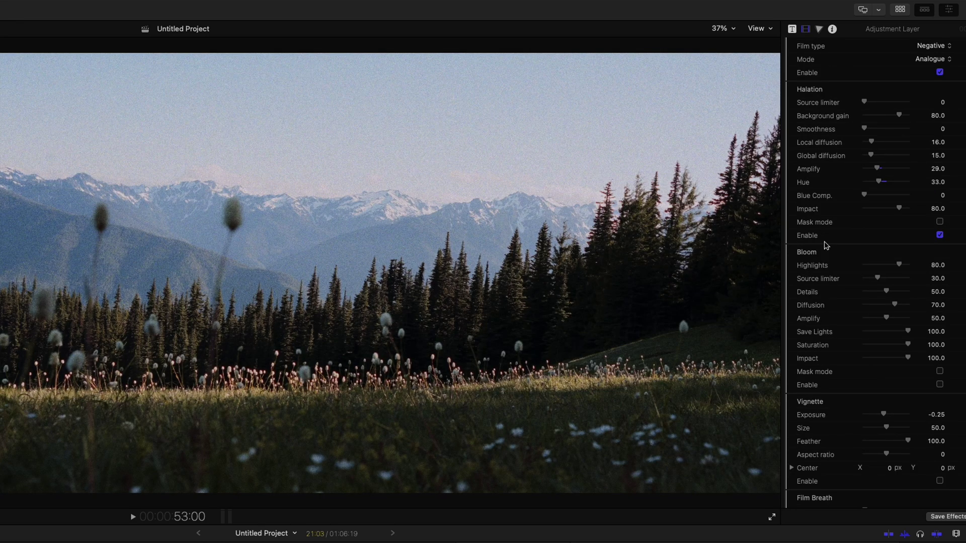
{"action": "left_click", "coordinate": [939, 385]}
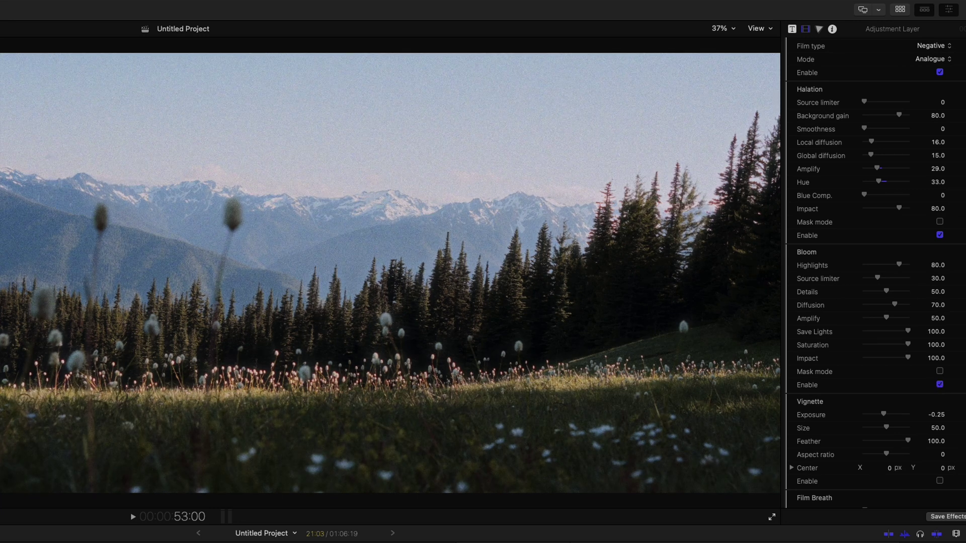
{"action": "left_click", "coordinate": [940, 372]}
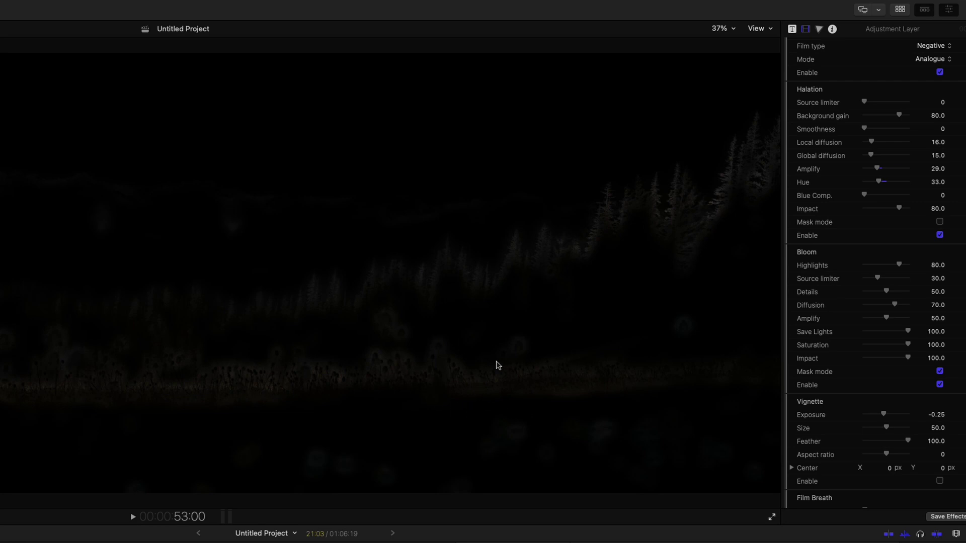
{"action": "left_click", "coordinate": [939, 371]}
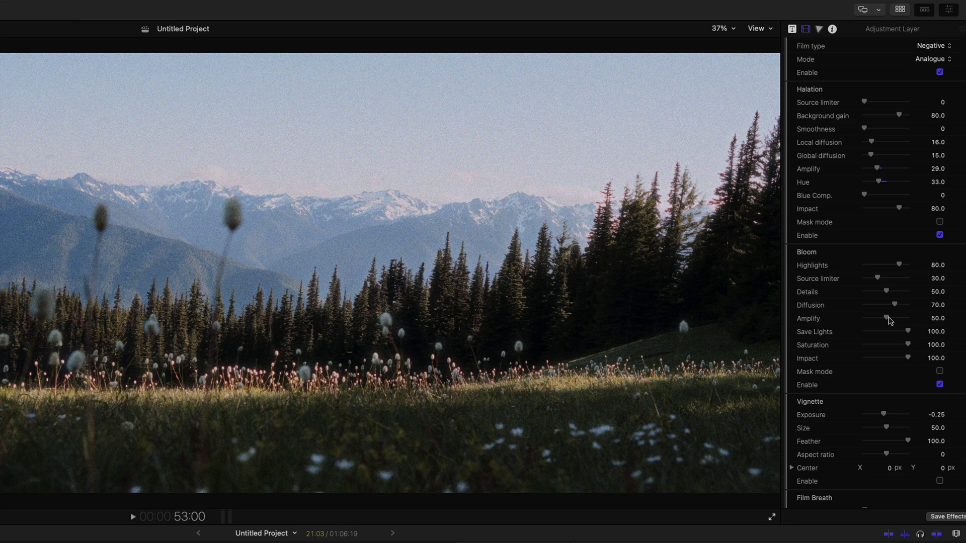
{"action": "left_click_drag", "start_coordinate": [889, 322], "coordinate": [902, 322]}
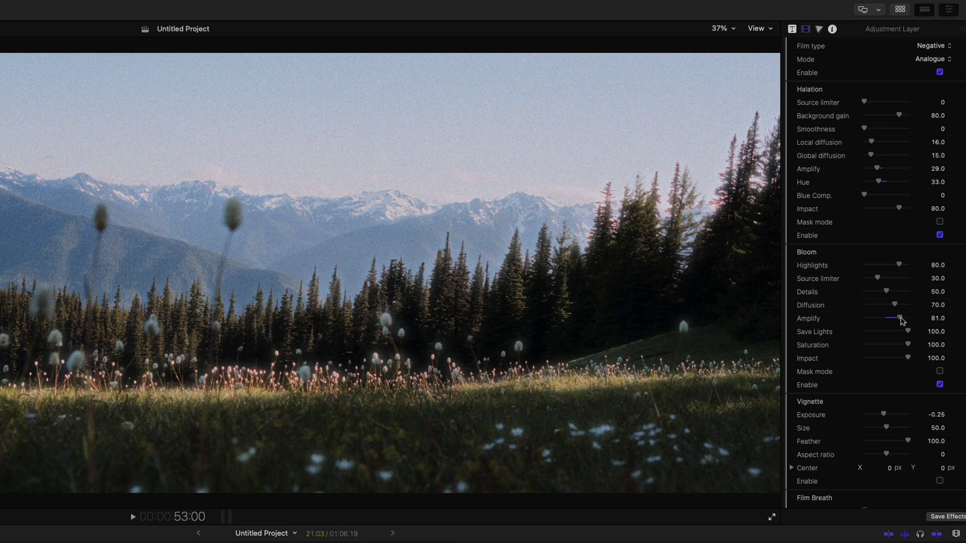
{"action": "left_click_drag", "start_coordinate": [901, 322], "coordinate": [877, 322]}
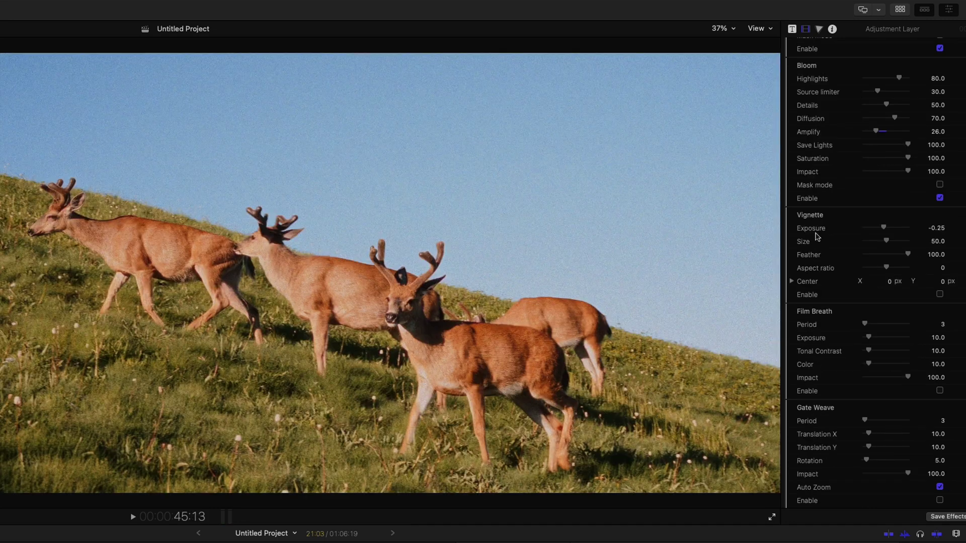
Try the Vignette and the 16-zone IRE False Color on the deer shot, and look through the Film Breath, Gate Weave and Output settings.
{"action": "scroll", "coordinate": [817, 238], "scroll_direction": "down", "scroll_amount": 2}
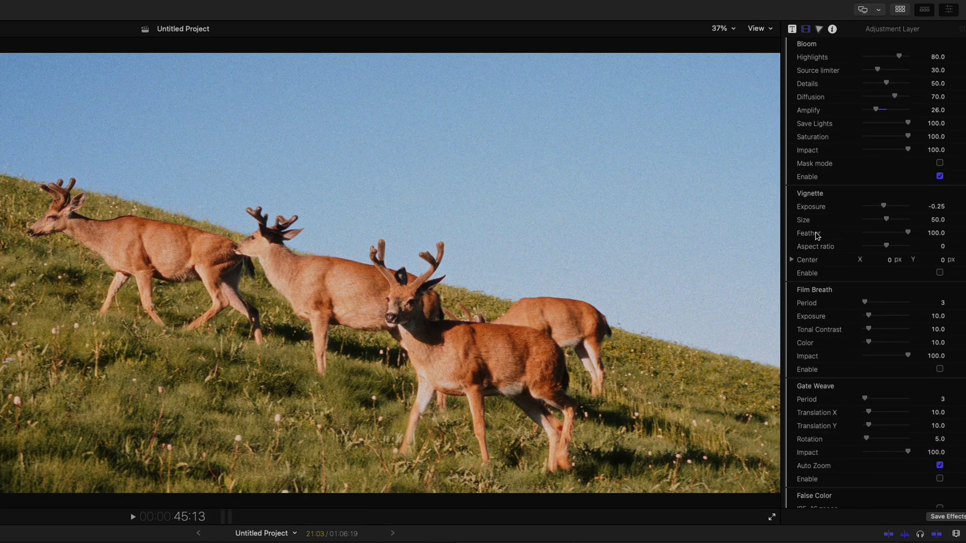
{"action": "left_click", "coordinate": [939, 273]}
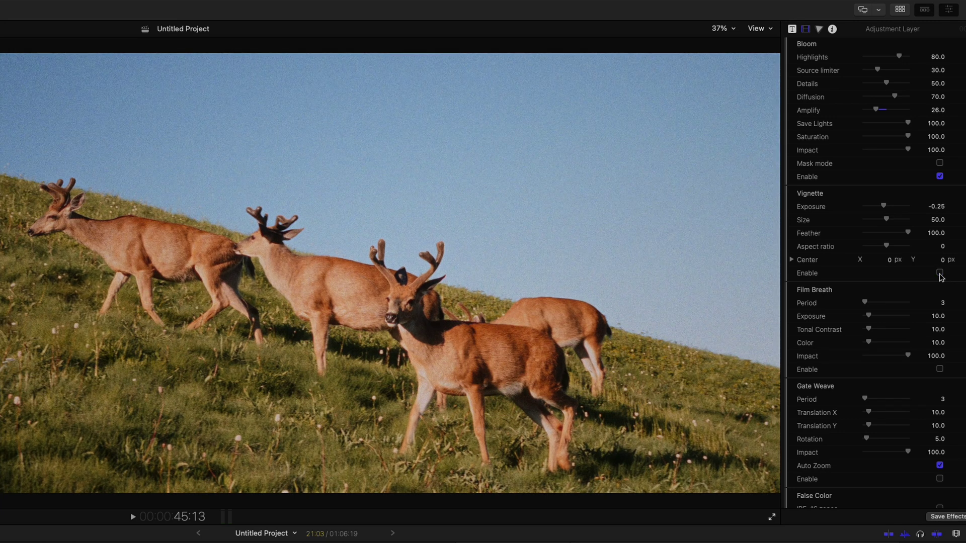
{"action": "scroll", "coordinate": [902, 280], "scroll_direction": "down", "scroll_amount": 4}
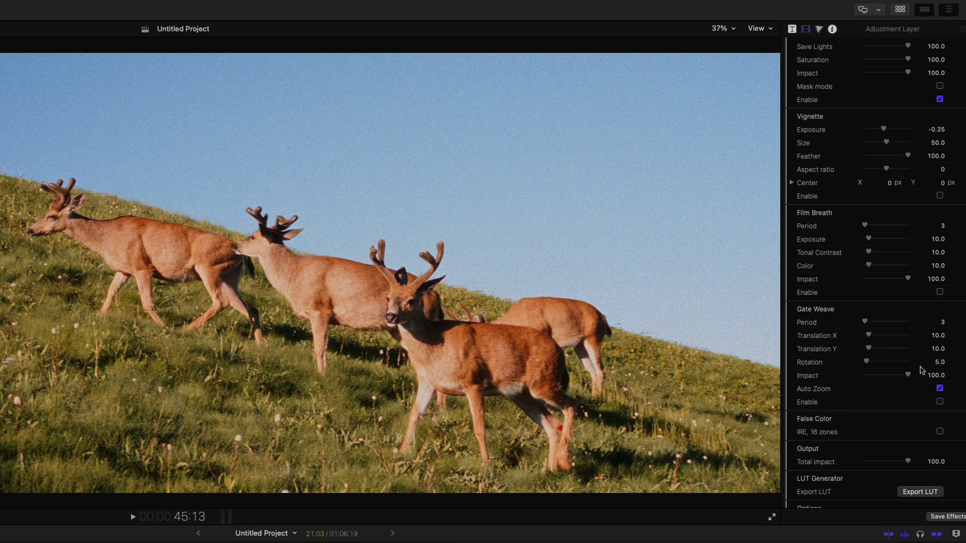
{"action": "scroll", "coordinate": [920, 369], "scroll_direction": "down", "scroll_amount": 3}
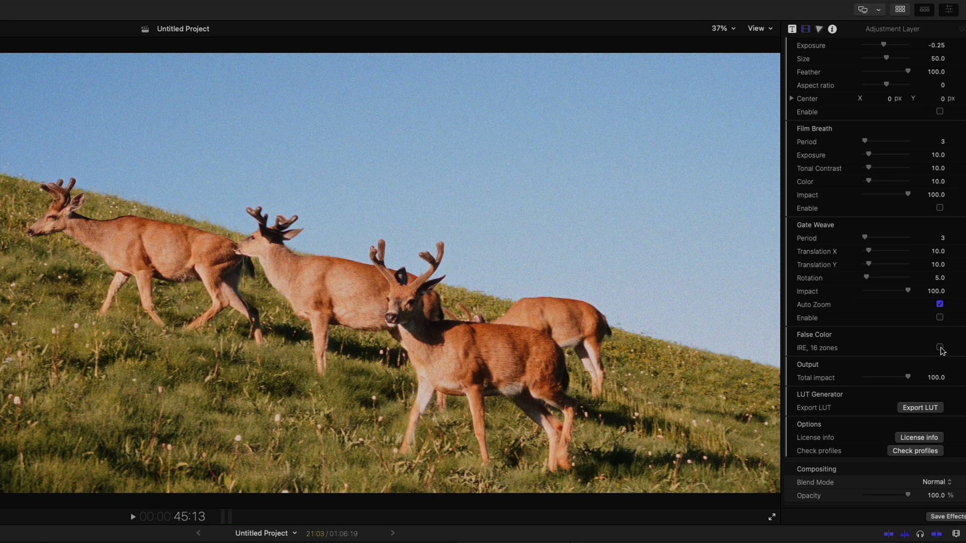
{"action": "left_click", "coordinate": [938, 347]}
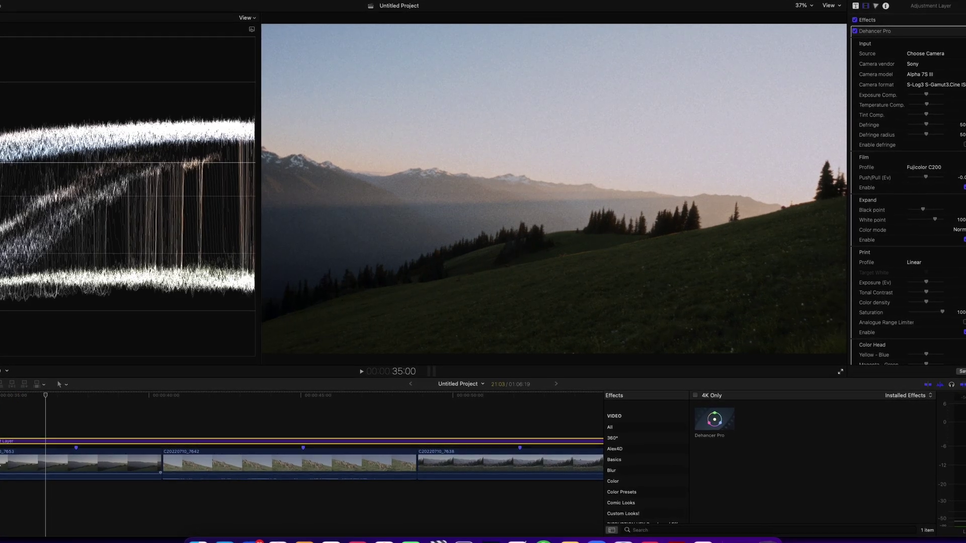
Play the graded timeline through the hillside and deer clips, and view the meadow clip at about 51:00.
{"action": "key", "text": "space"}
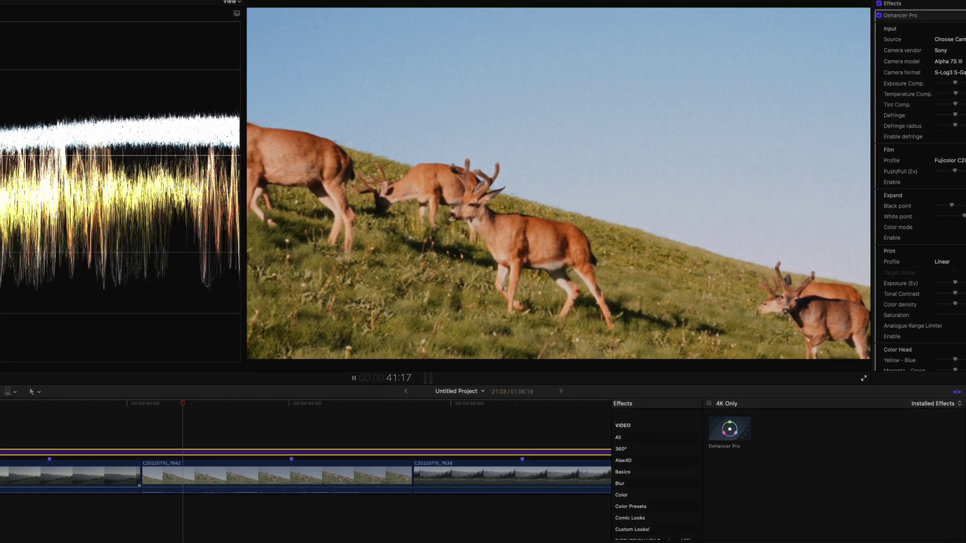
{"action": "key", "text": "space"}
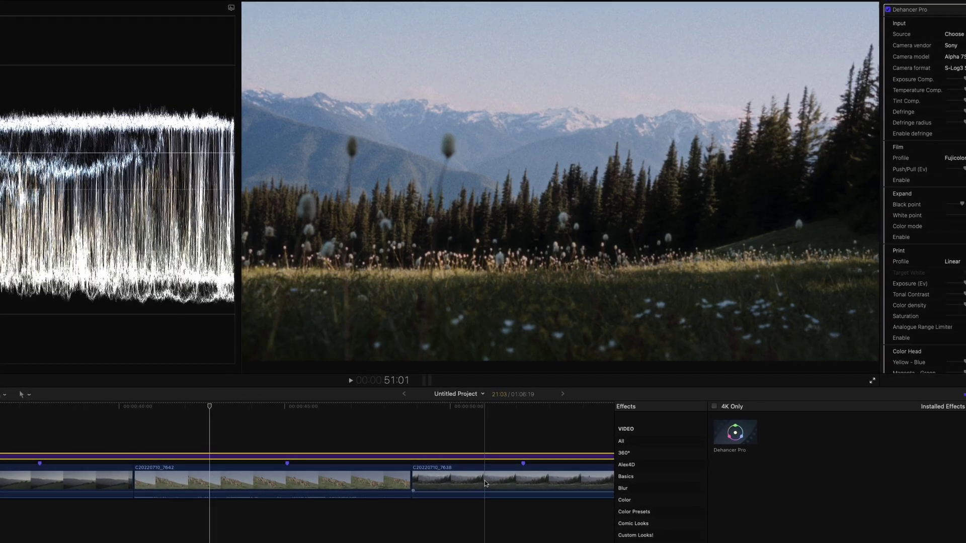
{"action": "left_click", "coordinate": [484, 480]}
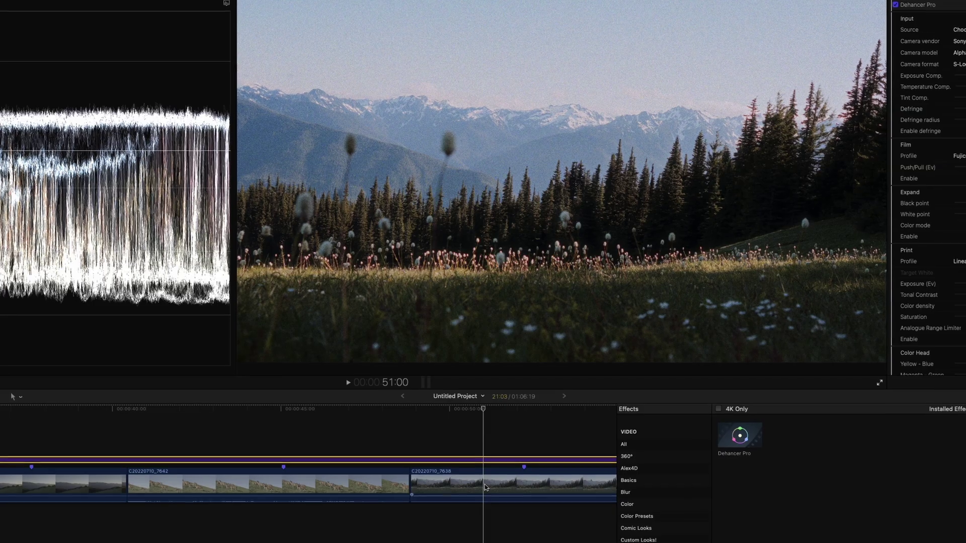